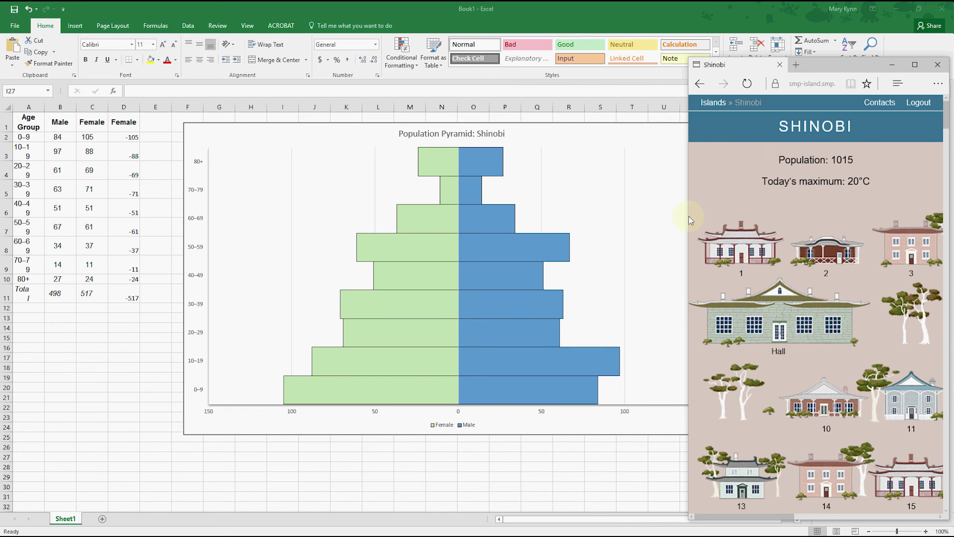
# Step: Widen the browser window showing the Shinobi village and open its Bureau page
pyautogui.moveTo(689, 217); pyautogui.dragTo(178, 183)
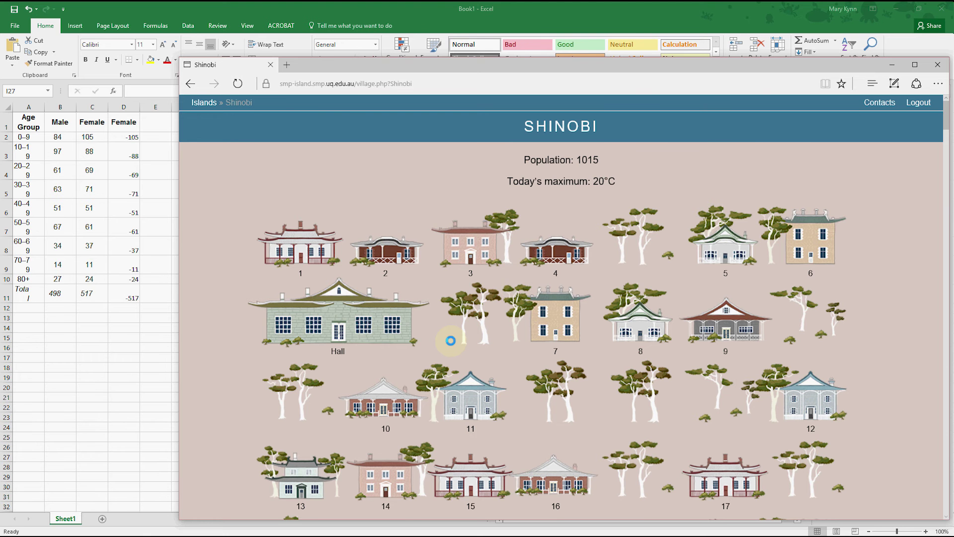
pyautogui.scroll(-1, 450, 340)
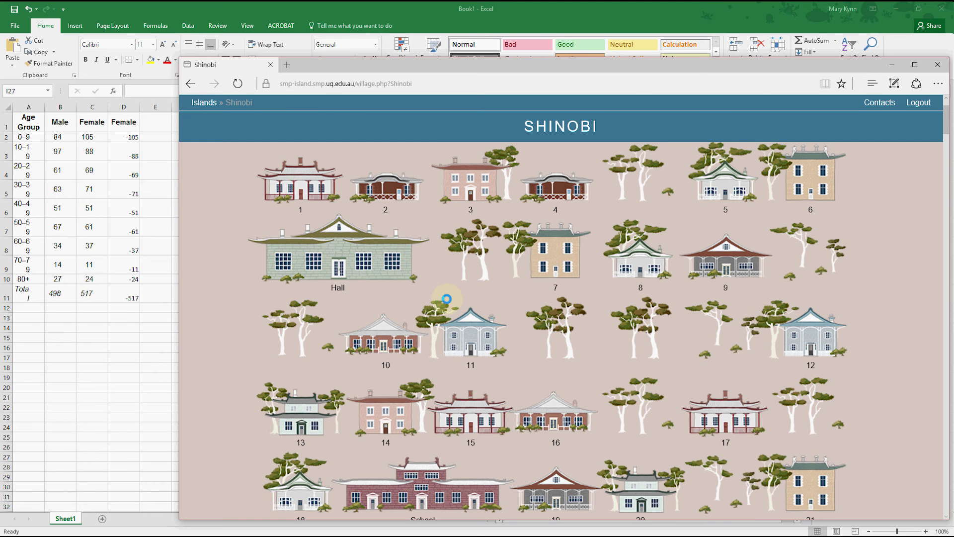
pyautogui.scroll(-3, 447, 299)
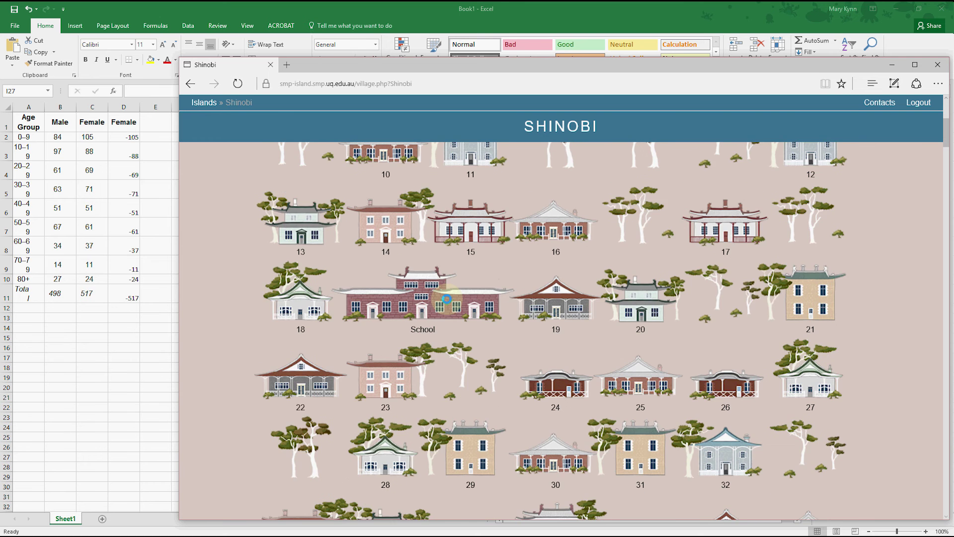
pyautogui.scroll(-4, 446, 298)
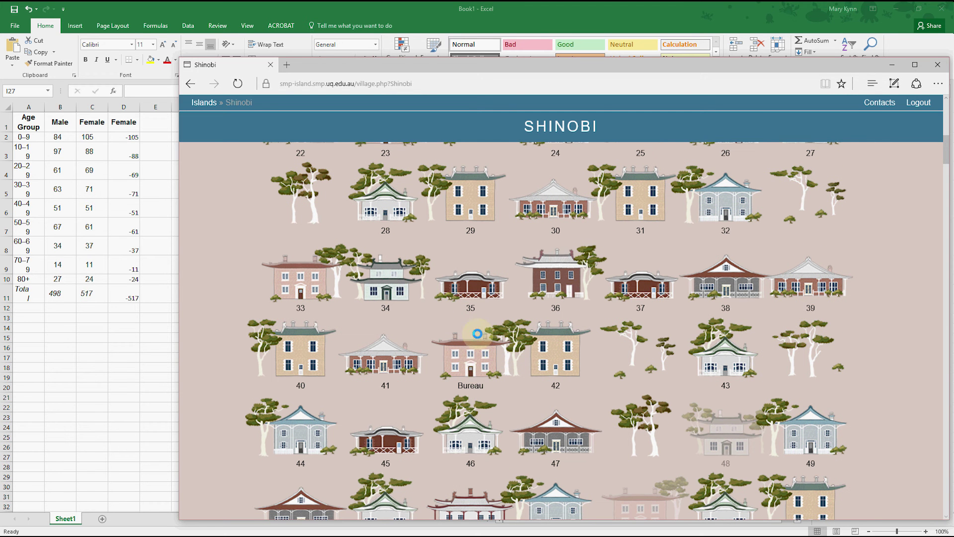
pyautogui.click(476, 356)
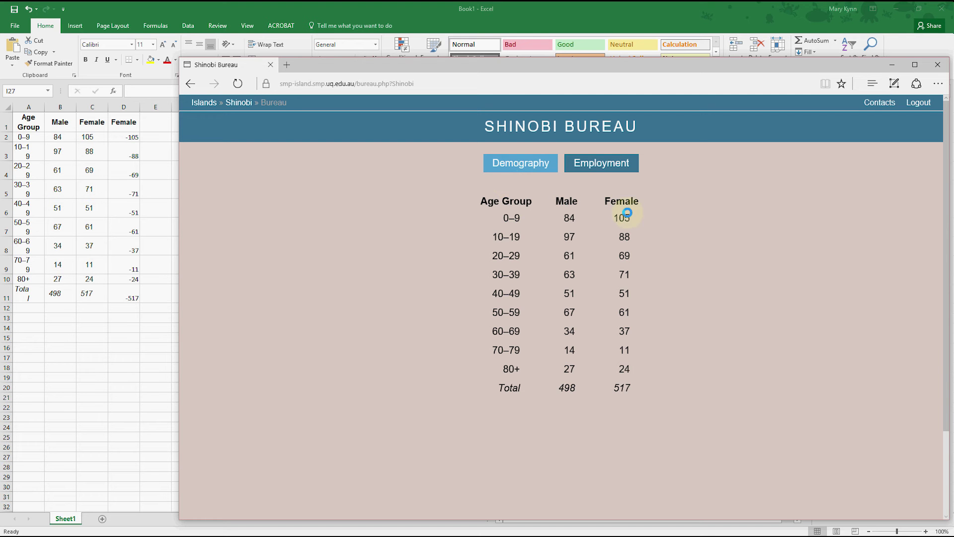
# Step: Copy the Shinobi Bureau demography table, from the Age Group header through the Total row
pyautogui.moveTo(481, 200); pyautogui.dragTo(614, 385)
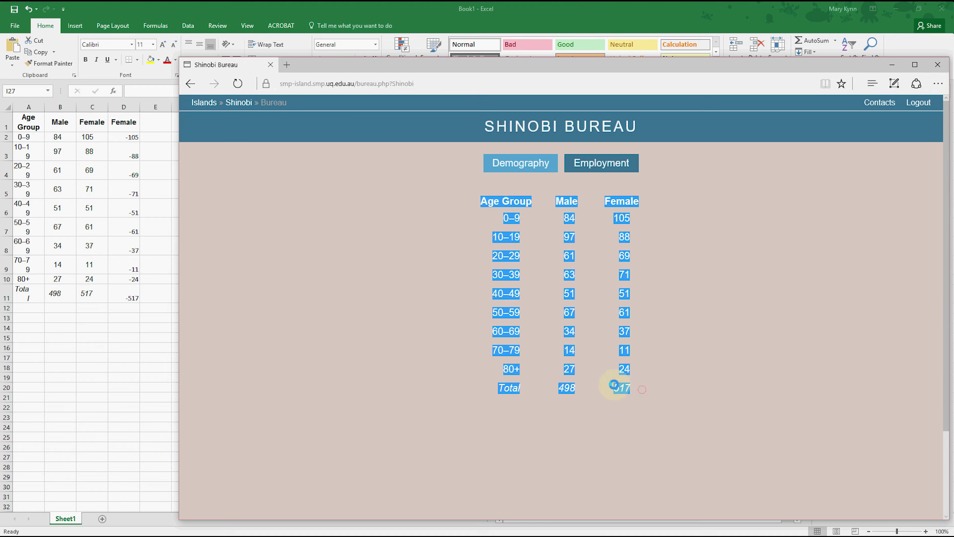
pyautogui.rightClick(615, 386)
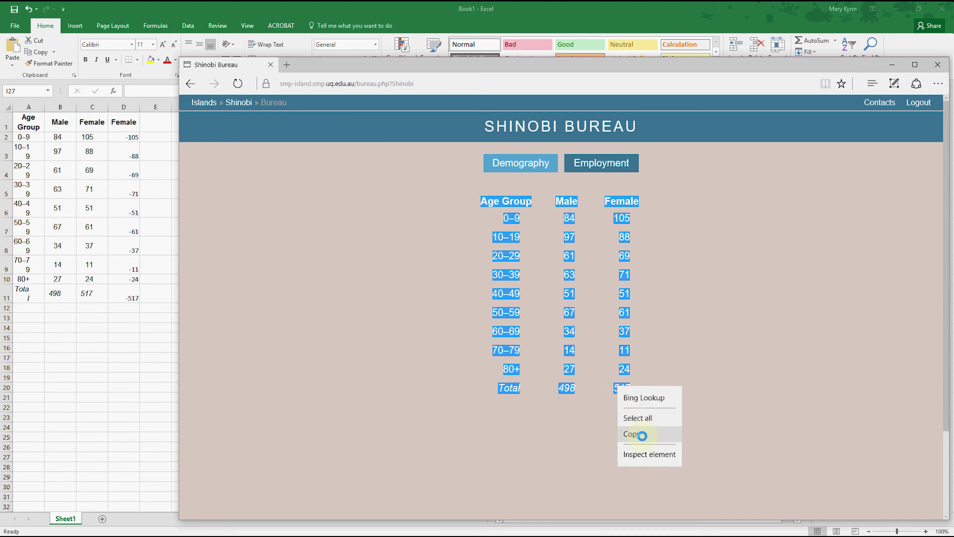
pyautogui.click(641, 434)
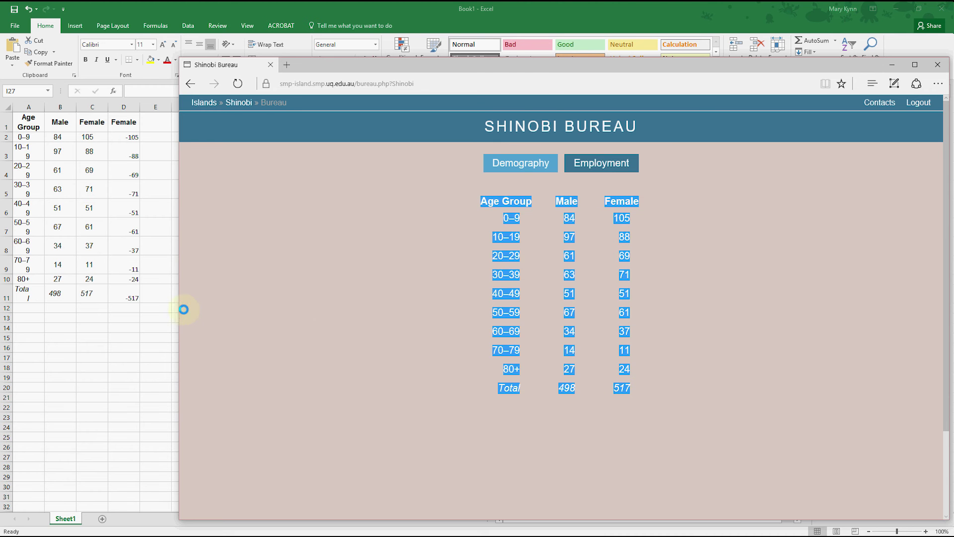
# Step: Switch to Excel, add a new worksheet and paste the copied demography table at cell A1
pyautogui.moveTo(179, 311); pyautogui.dragTo(530, 328)
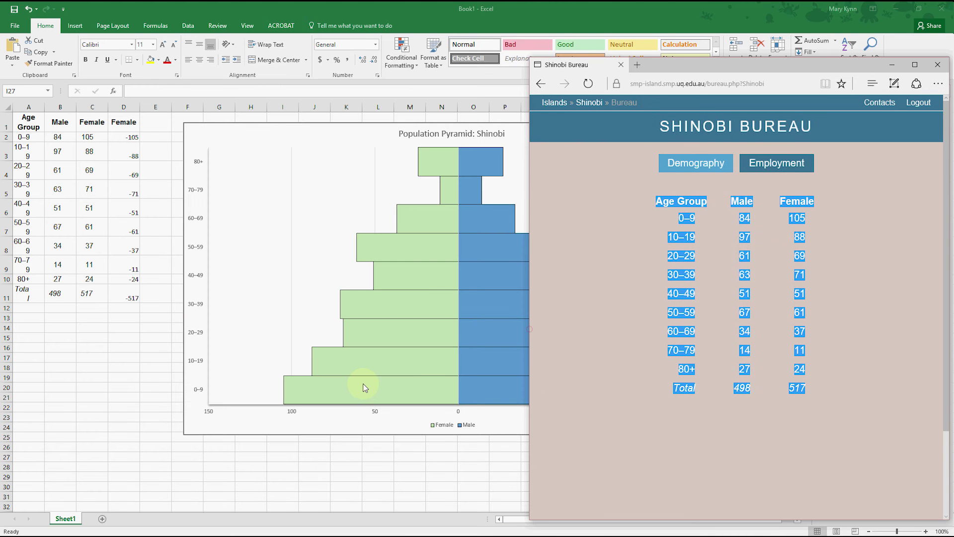
pyautogui.click(144, 482)
pyautogui.click(103, 520)
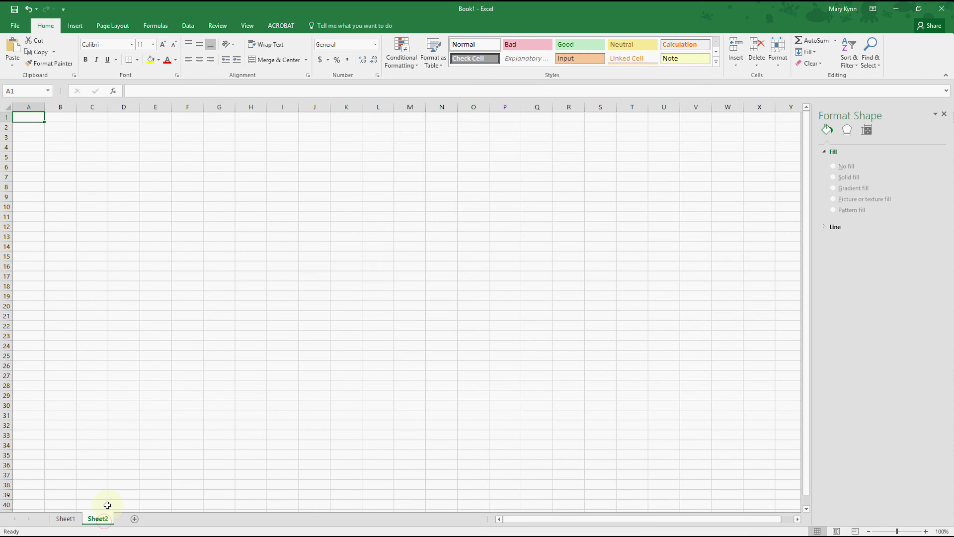
pyautogui.rightClick(30, 118)
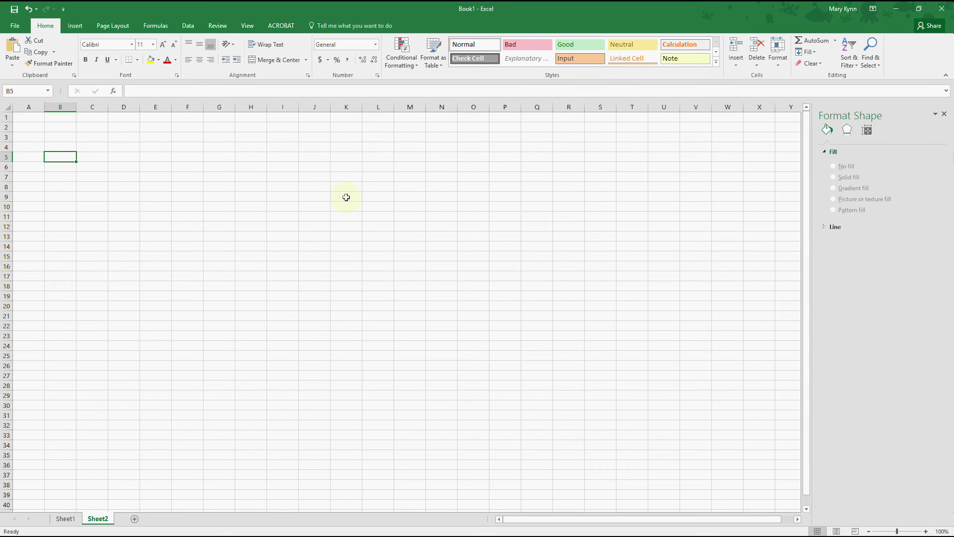
pyautogui.click(27, 118)
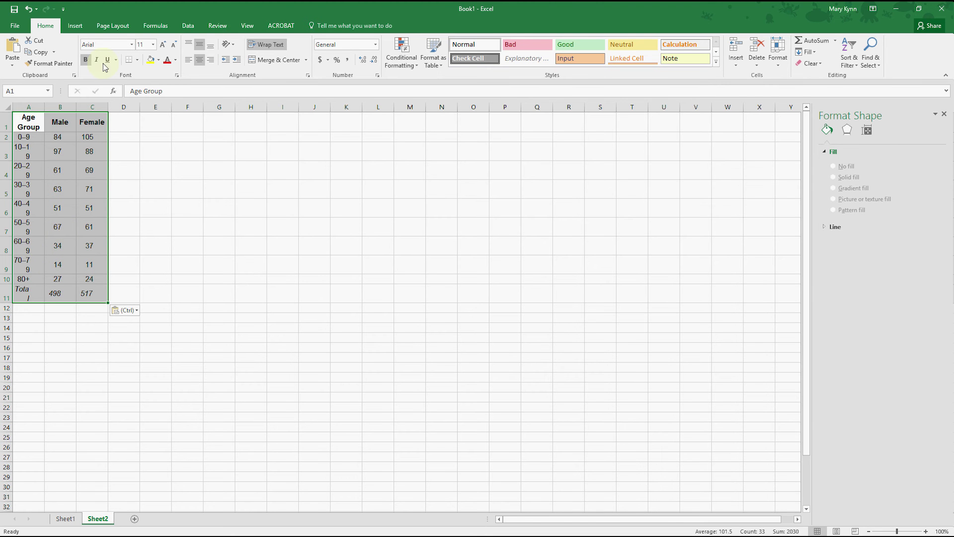
# Step: Insert a 2-D clustered bar chart of the pasted age group, male and female data
pyautogui.click(76, 26)
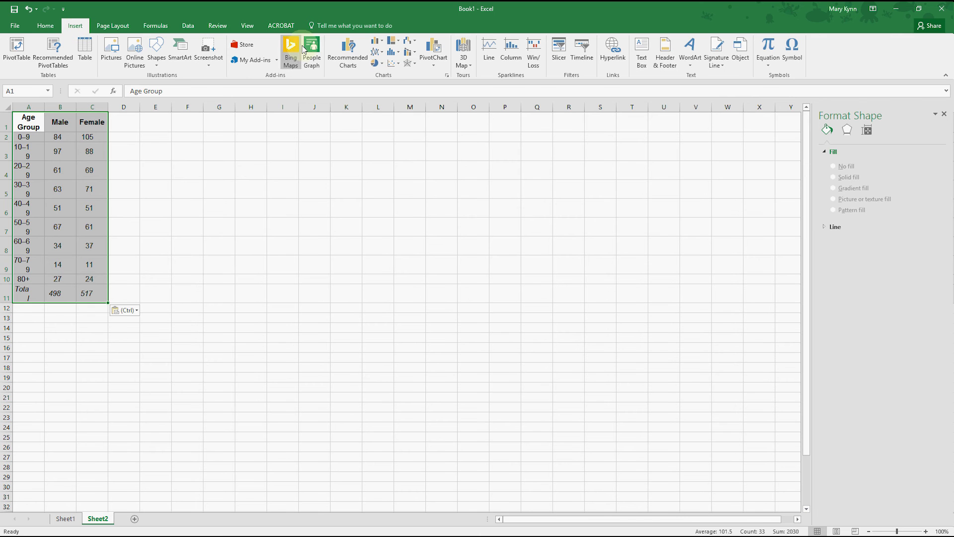
pyautogui.click(358, 52)
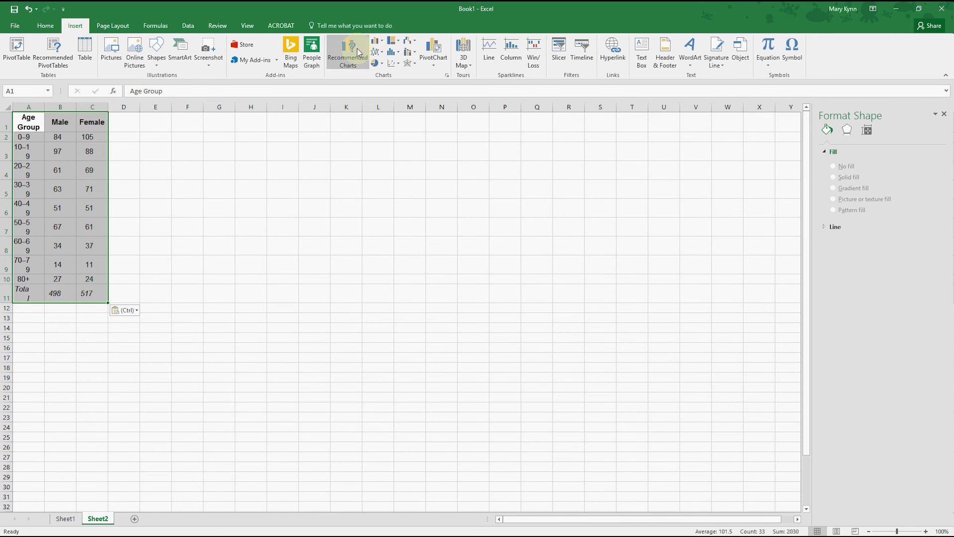
pyautogui.click(382, 44)
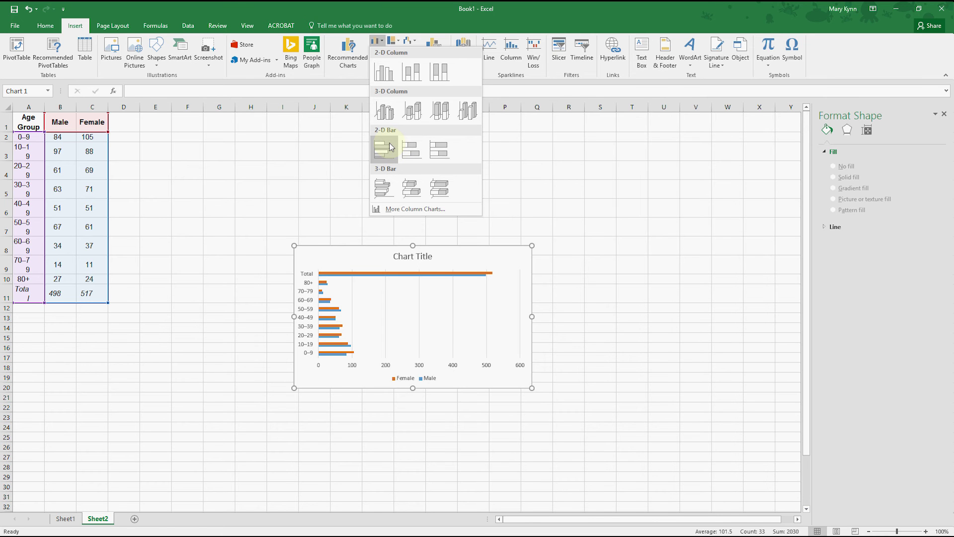
pyautogui.click(389, 142)
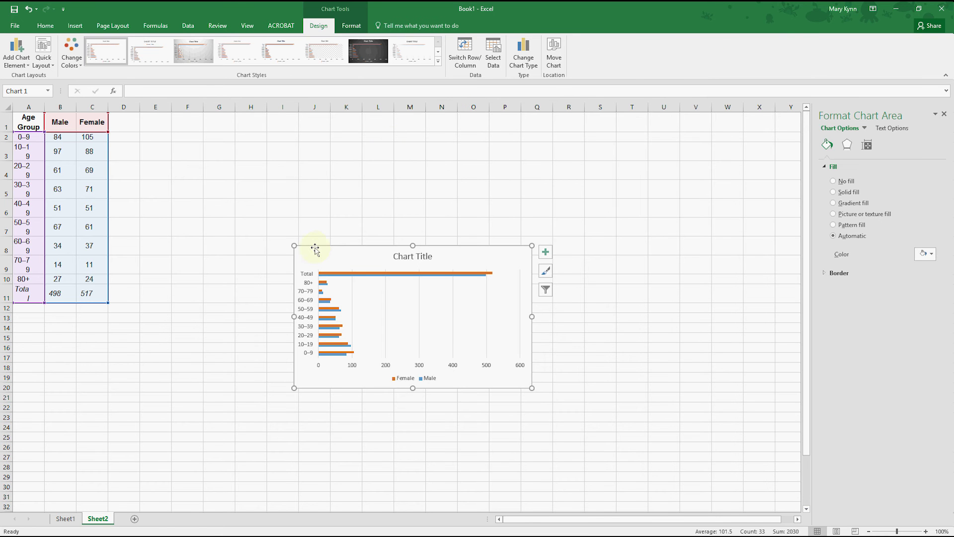
# Step: Enlarge the bar chart to span about columns G to S and exclude the Total row from its data range
pyautogui.moveTo(295, 245); pyautogui.dragTo(205, 117)
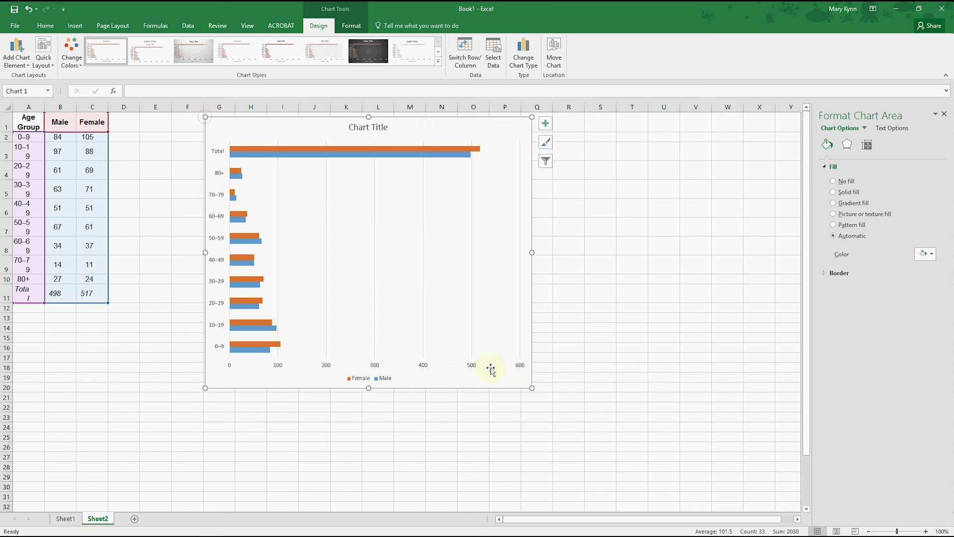
pyautogui.moveTo(532, 388); pyautogui.dragTo(608, 389)
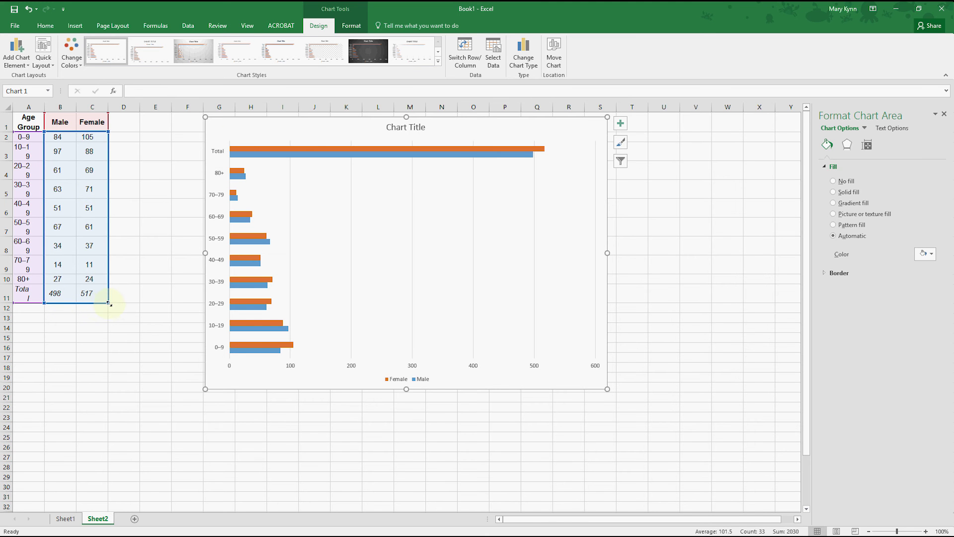
pyautogui.moveTo(108, 302); pyautogui.dragTo(107, 287)
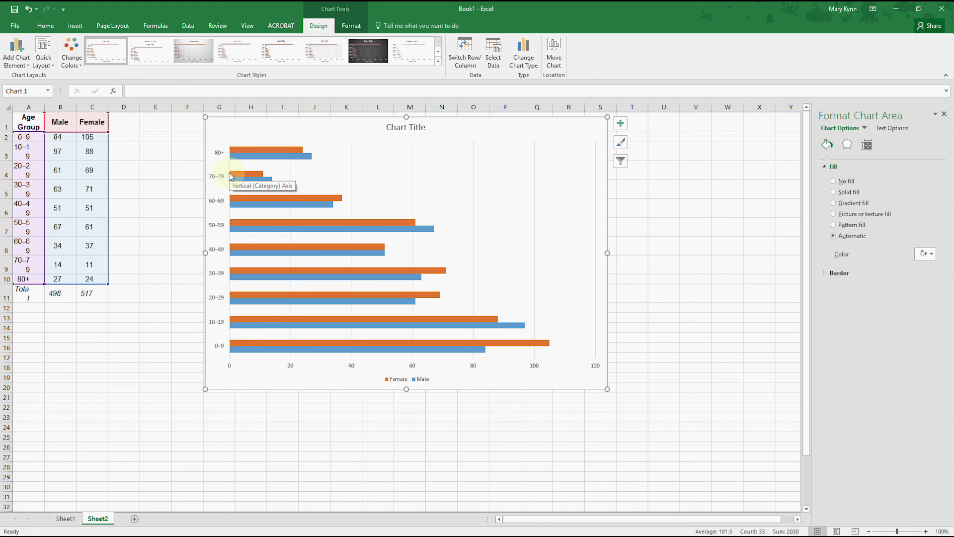
# Step: Add a second Female heading in D1 and enter the formula =-C2 in D2
pyautogui.click(124, 127)
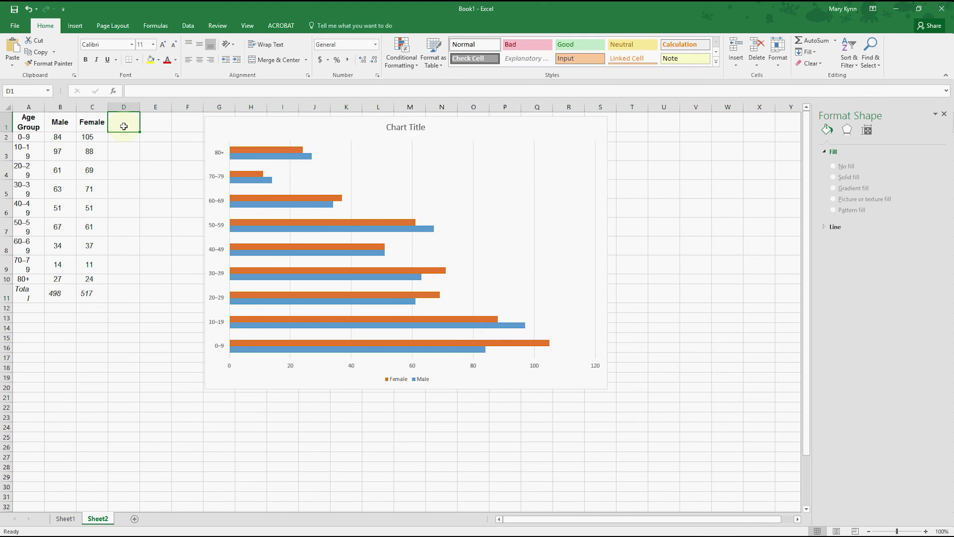
pyautogui.write('Female')
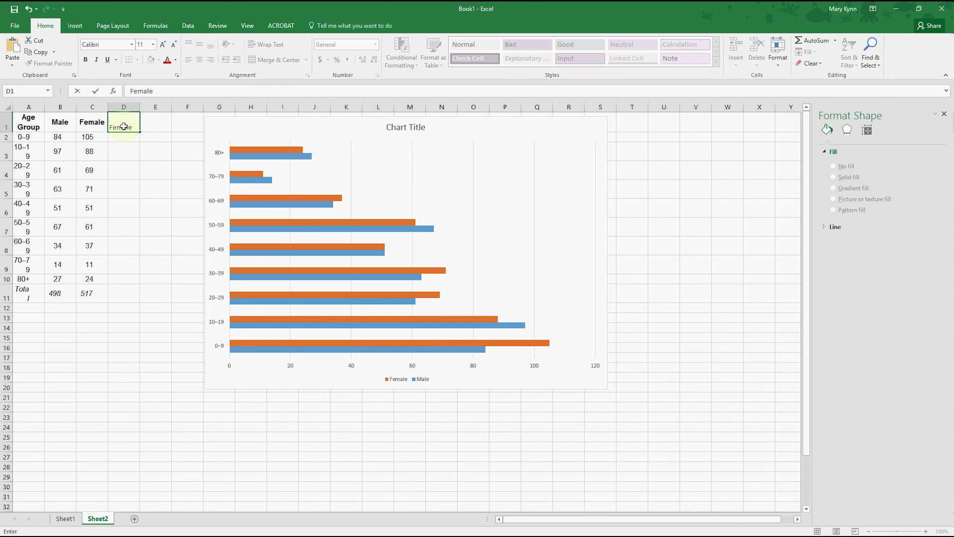
pyautogui.click(117, 137)
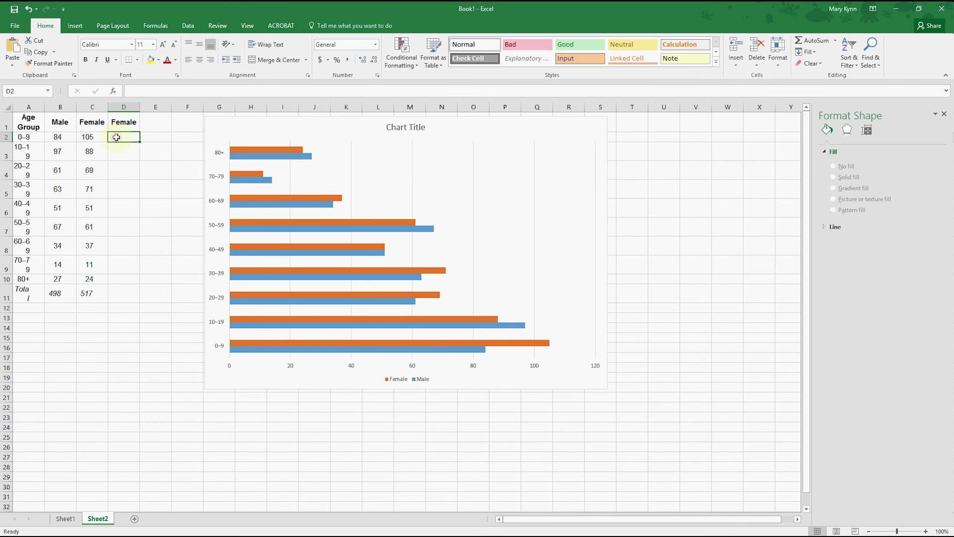
pyautogui.write('=')
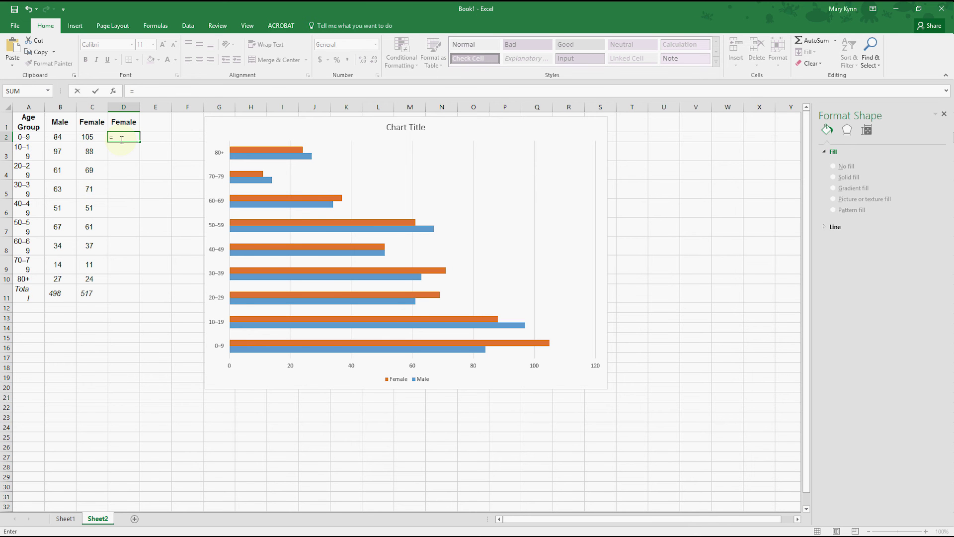
pyautogui.write('-')
pyautogui.click(95, 136)
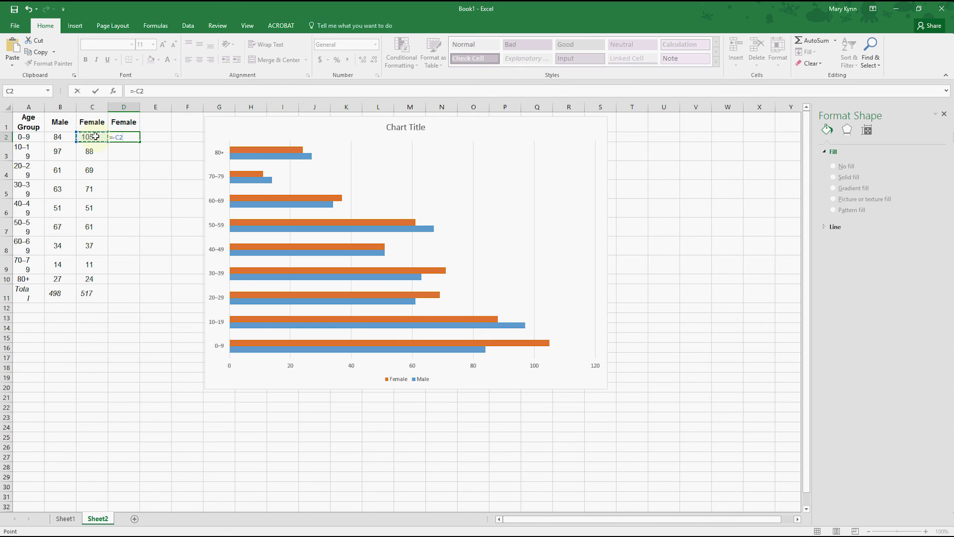
pyautogui.press('Return')
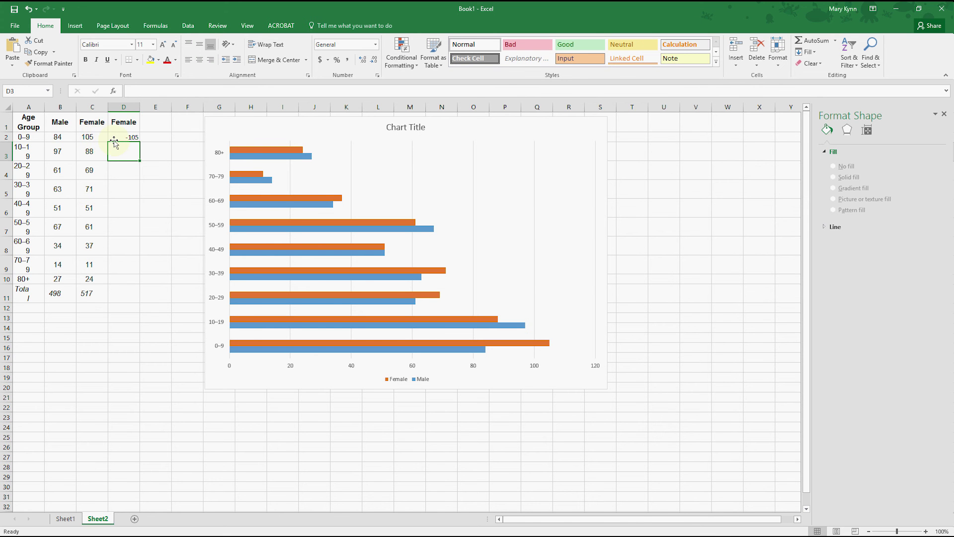
# Step: Fill the negative formula from D2 down to D10, leaving out the Total row
pyautogui.click(119, 136)
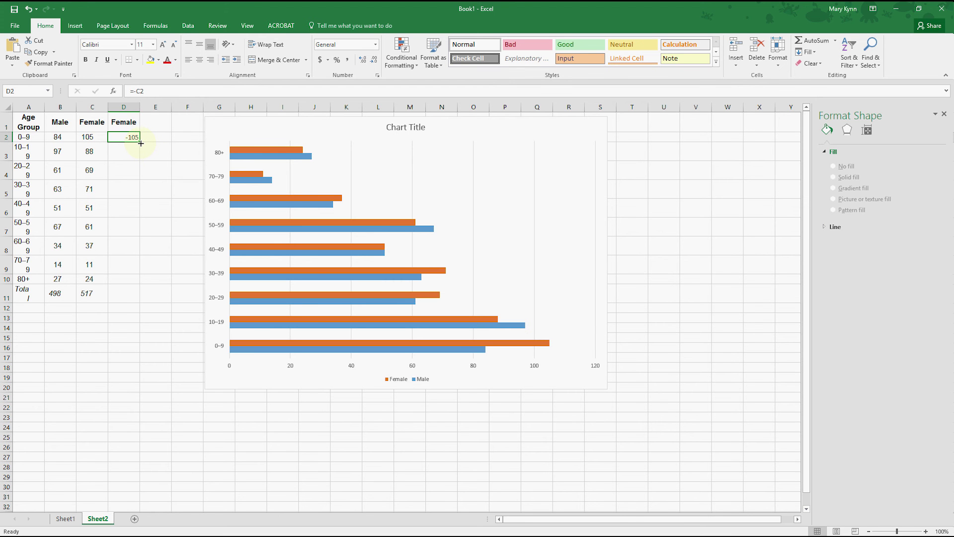
pyautogui.doubleClick(141, 143)
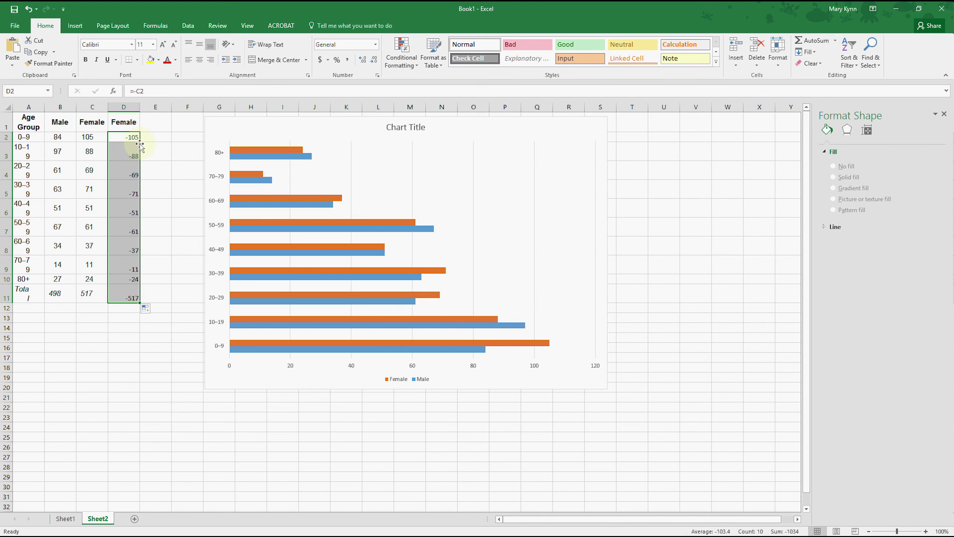
pyautogui.hotkey('ctrl', 'z')
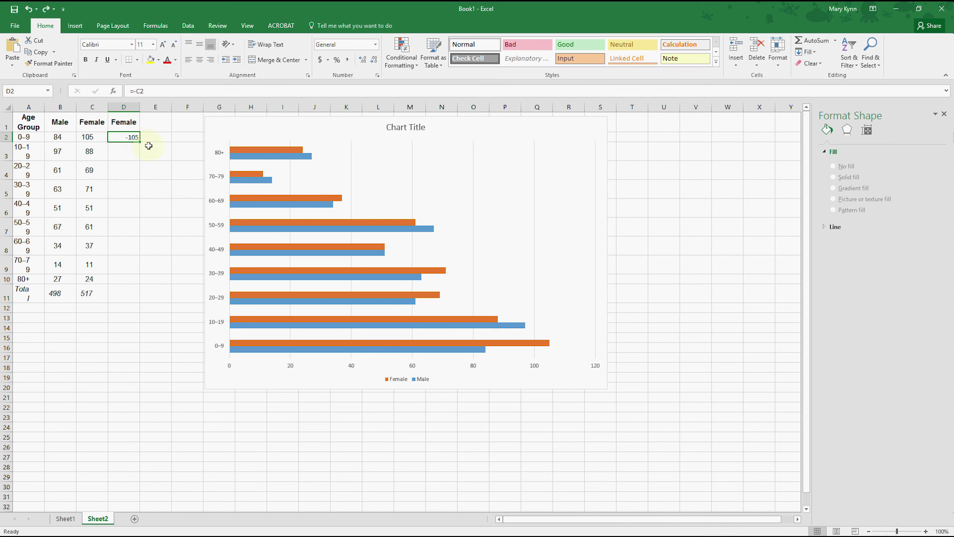
pyautogui.moveTo(139, 143); pyautogui.dragTo(134, 284)
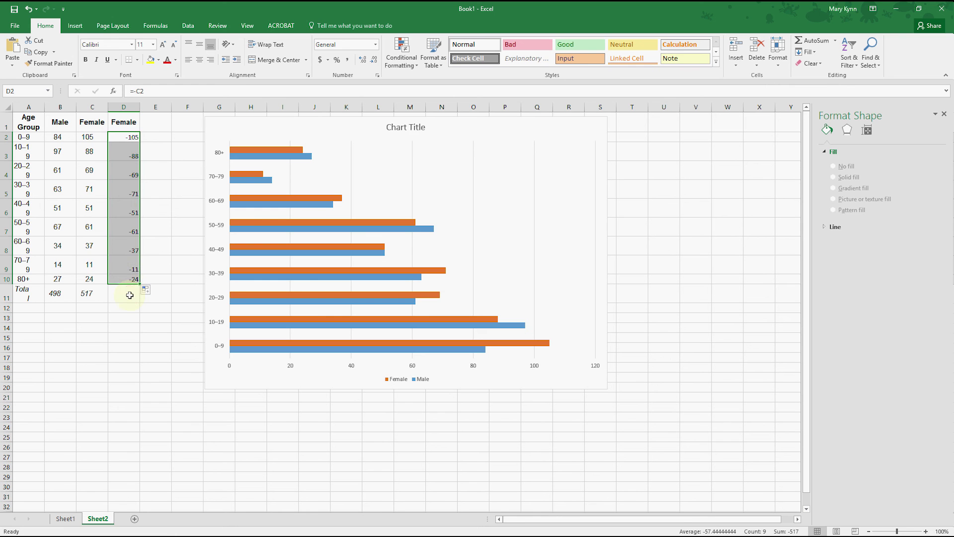
pyautogui.click(129, 295)
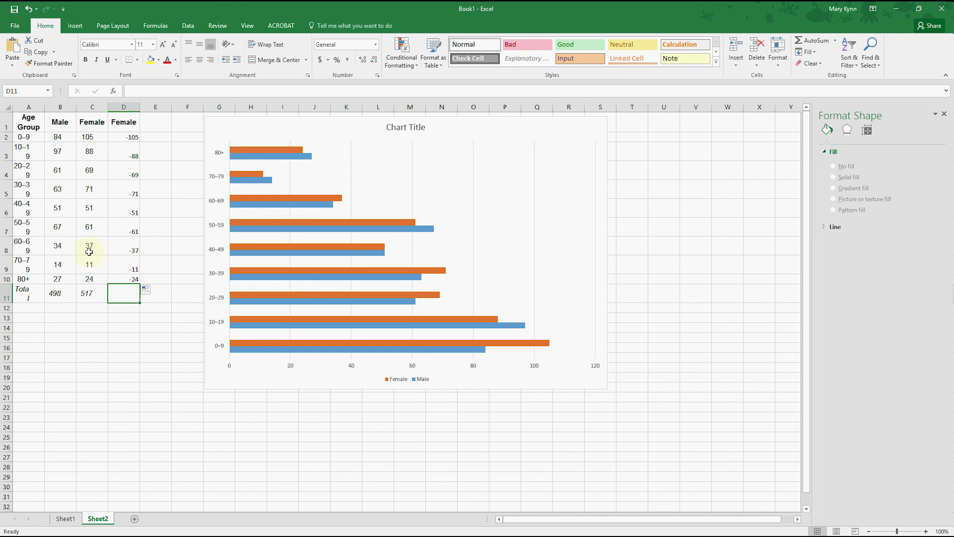
pyautogui.click(128, 250)
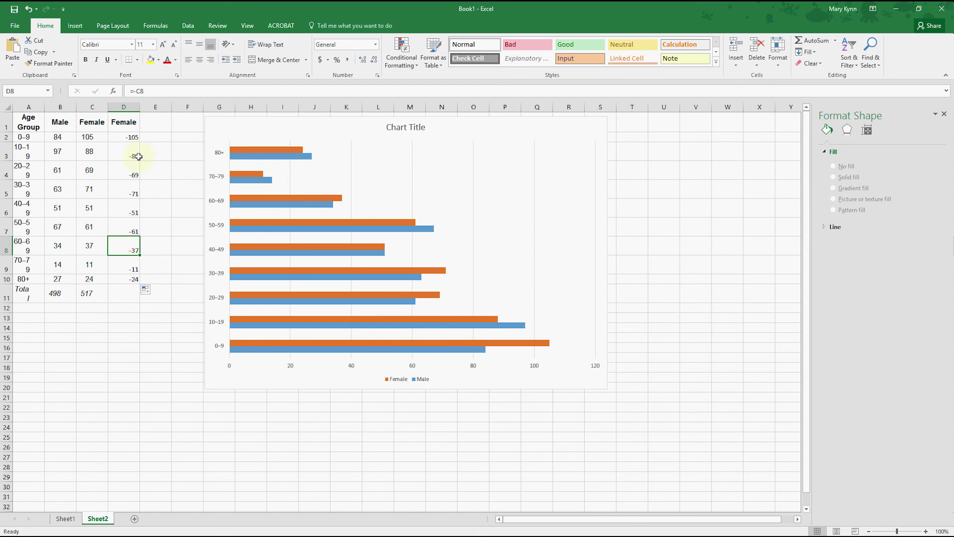
# Step: Extend the chart's data range to include the negative Female values in column D
pyautogui.click(120, 119)
pyautogui.click(245, 124)
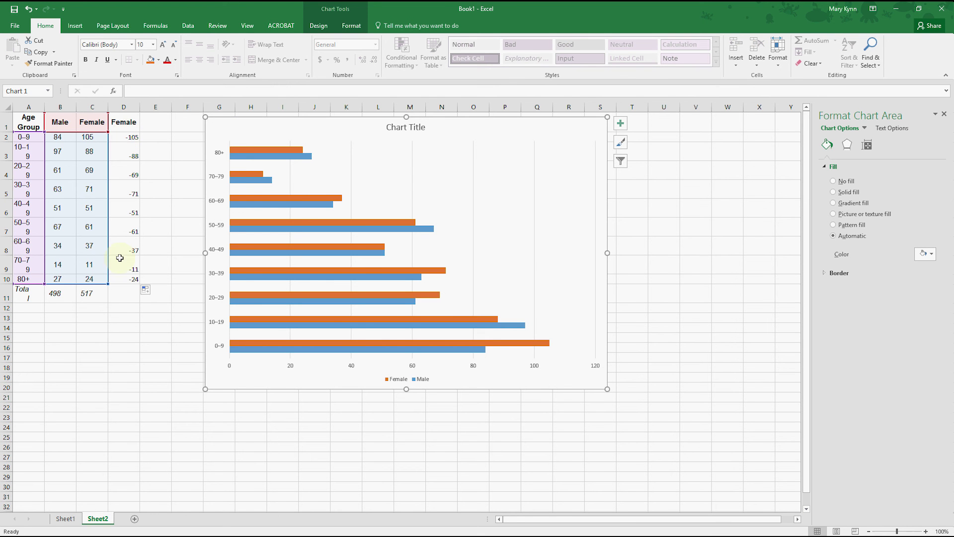
pyautogui.moveTo(108, 283); pyautogui.dragTo(141, 284)
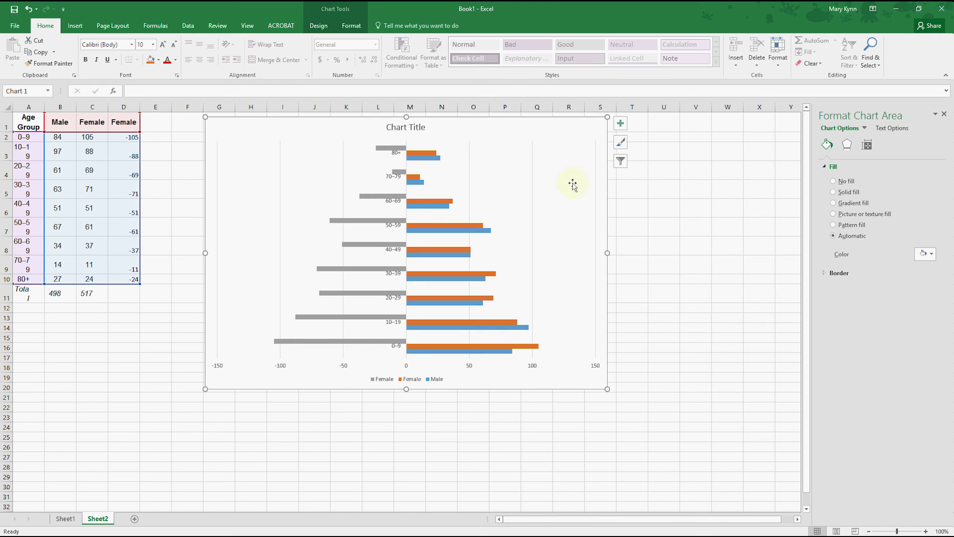
# Step: Filter the positive Female series out of the chart, keeping only Male and the negative Female series
pyautogui.click(621, 161)
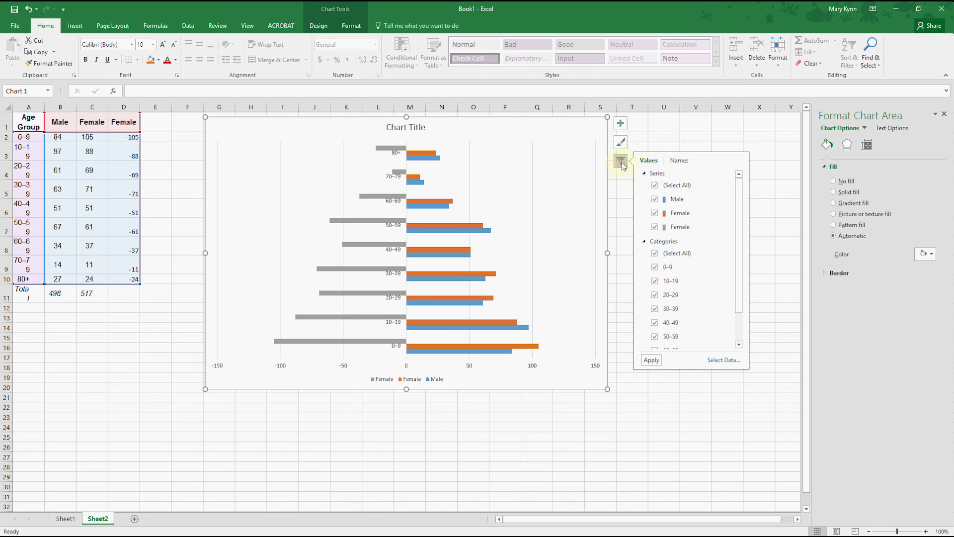
pyautogui.click(654, 214)
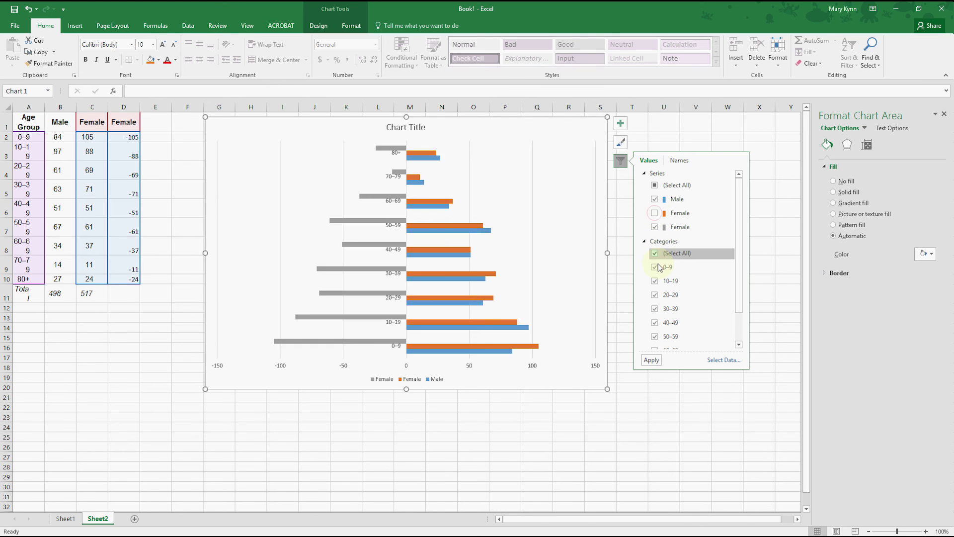
pyautogui.click(651, 361)
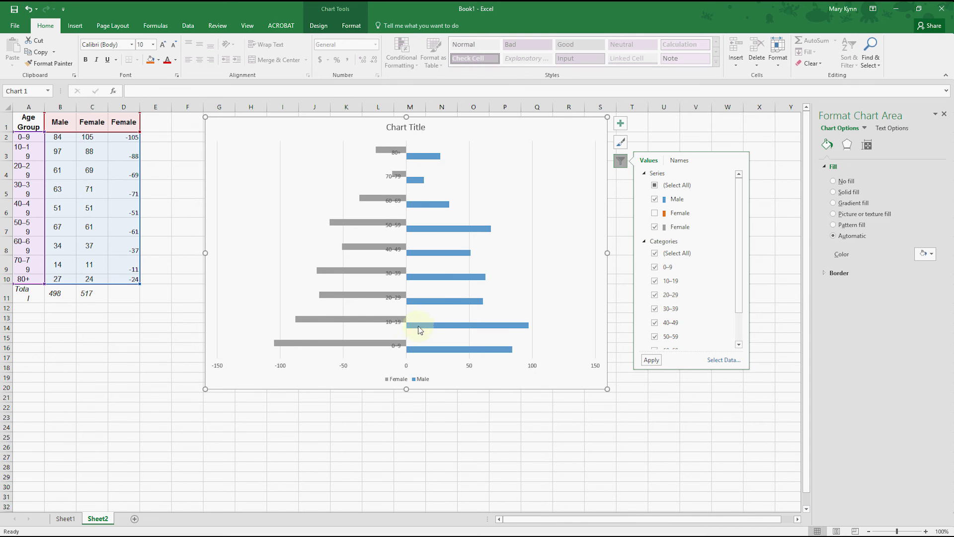
pyautogui.click(578, 141)
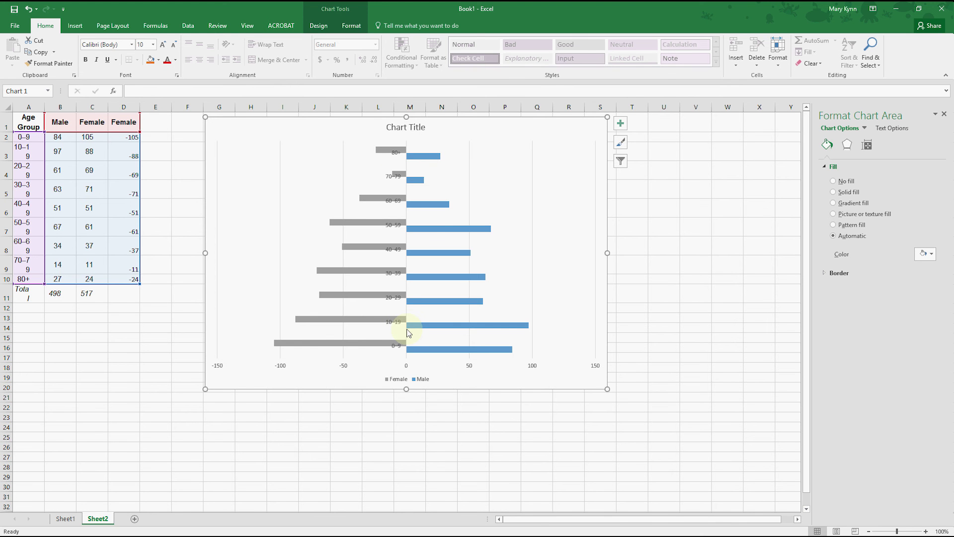
pyautogui.click(400, 302)
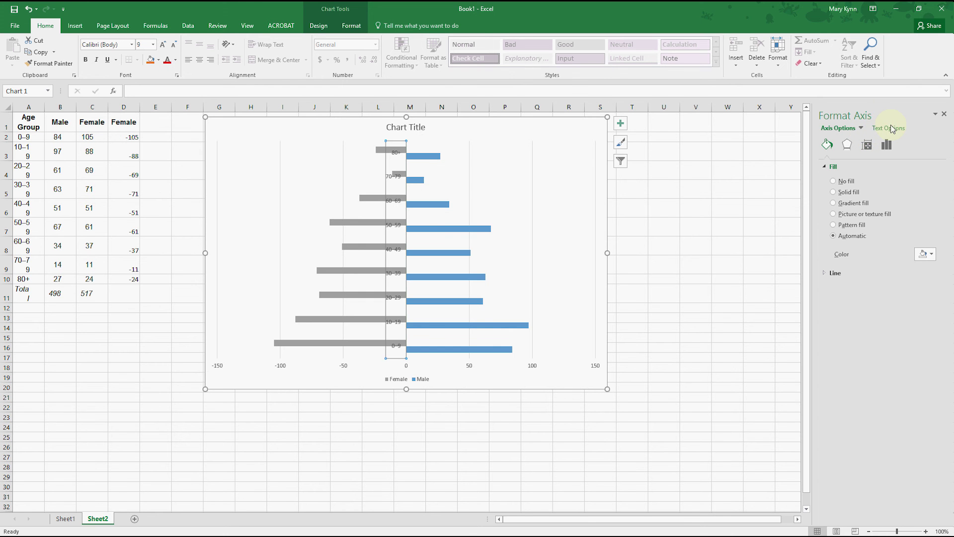
pyautogui.click(944, 114)
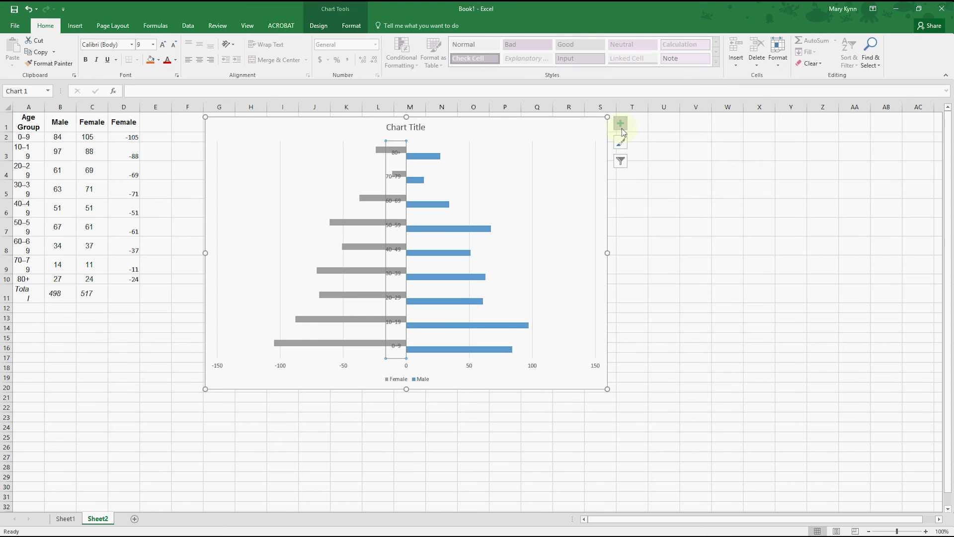
pyautogui.click(544, 136)
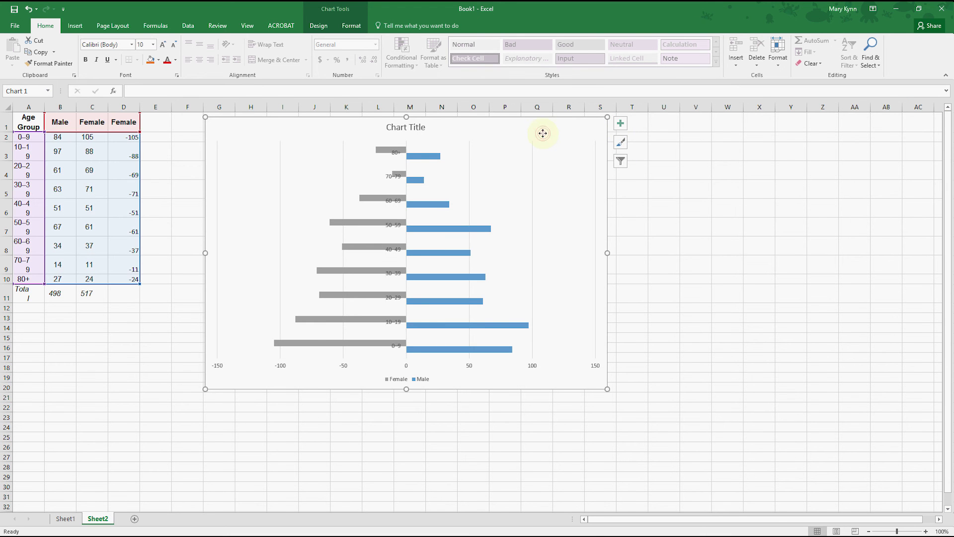
pyautogui.click(415, 181)
pyautogui.click(416, 181)
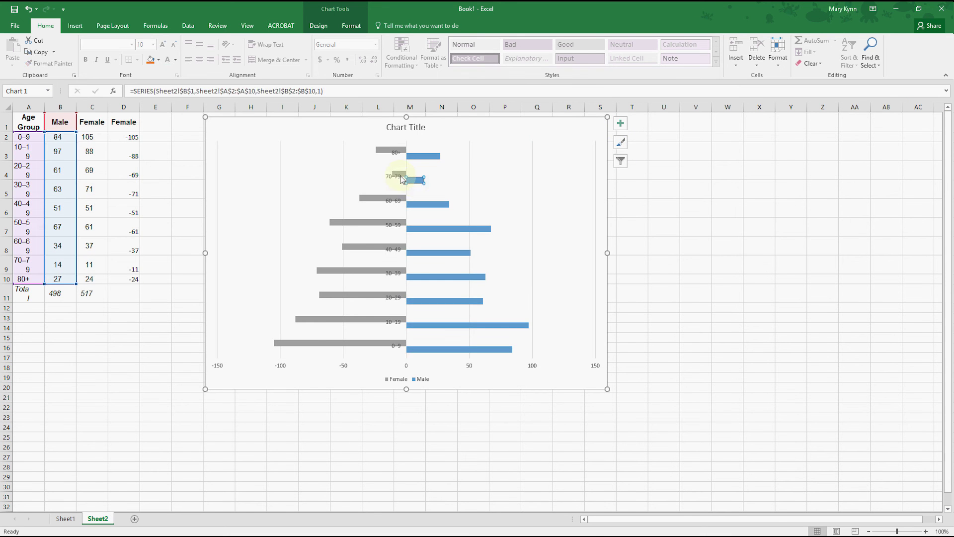
# Step: Set the label position of the chart's vertical age-group axis to Low
pyautogui.click(390, 178)
pyautogui.doubleClick(388, 180)
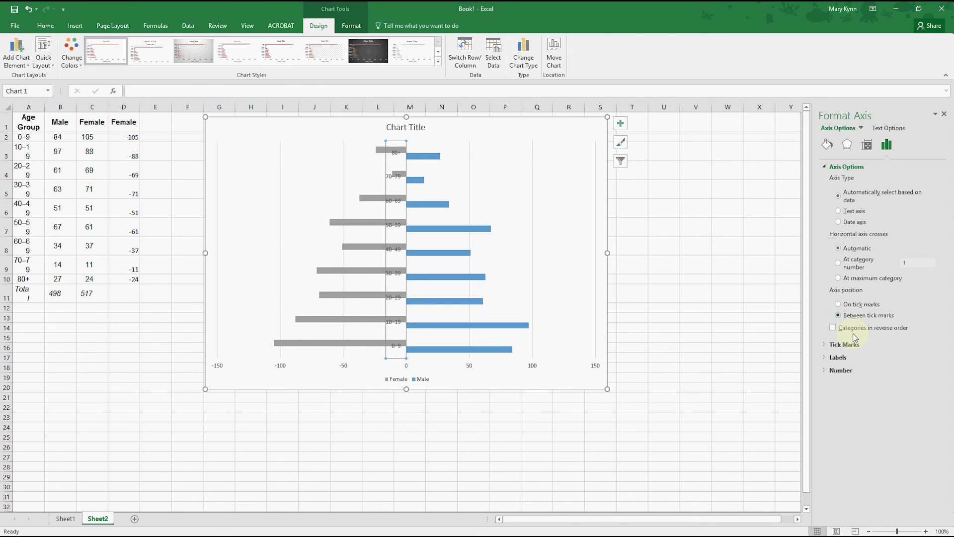
pyautogui.click(829, 358)
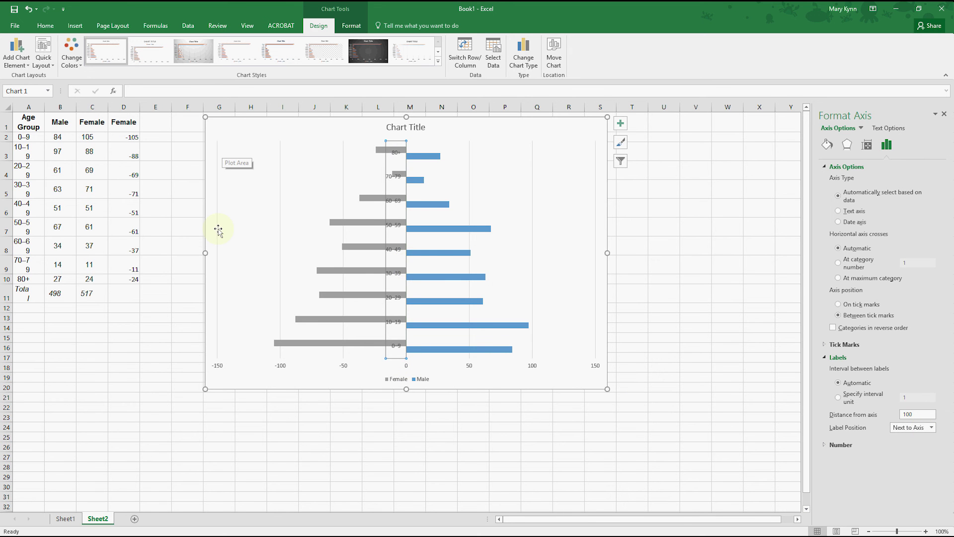
pyautogui.click(932, 427)
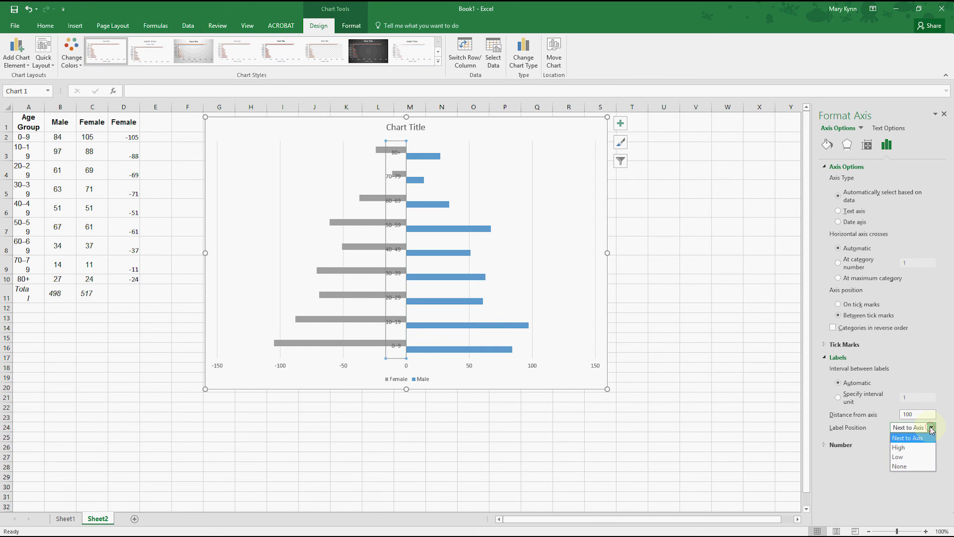
pyautogui.click(903, 457)
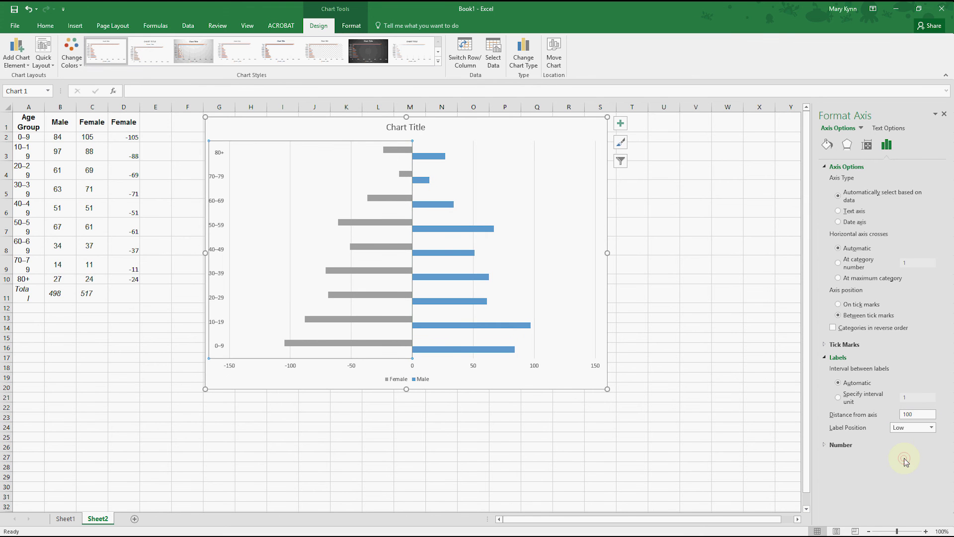
# Step: Try the High and None label positions for the age-group axis, and return it to Low
pyautogui.click(932, 428)
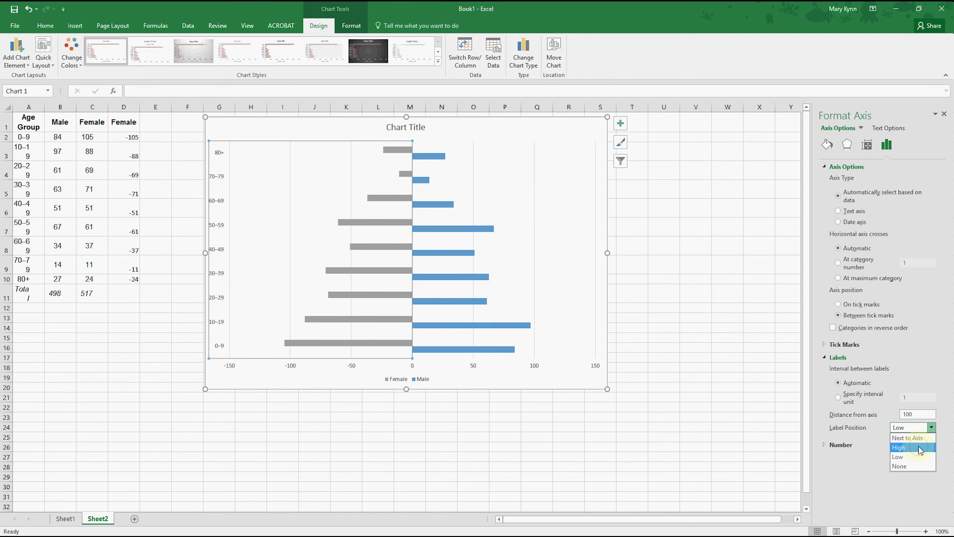
pyautogui.click(919, 447)
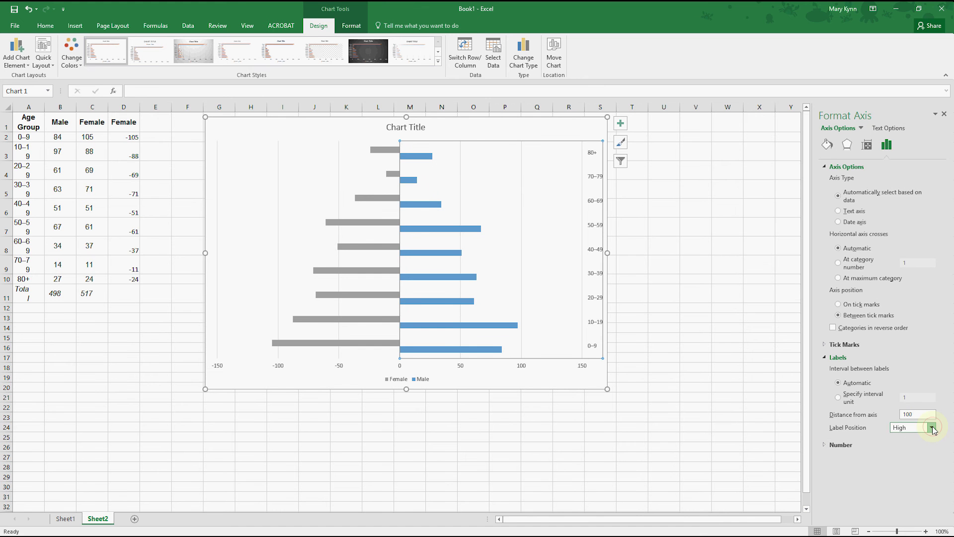
pyautogui.click(931, 427)
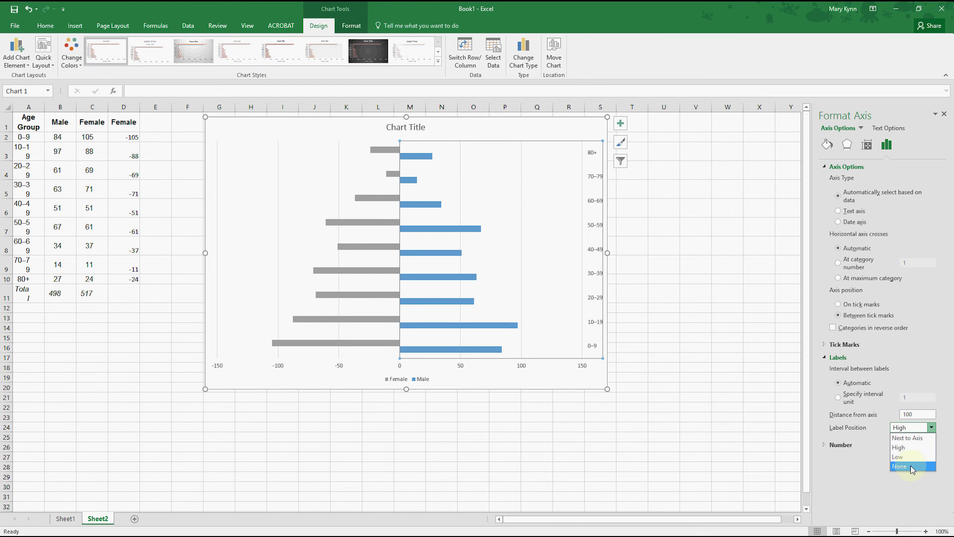
pyautogui.click(913, 467)
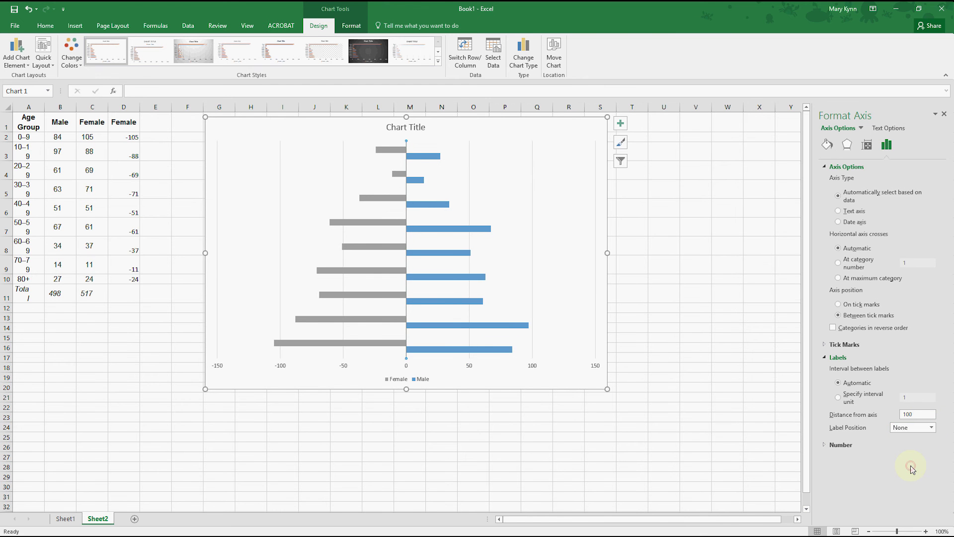
pyautogui.click(931, 428)
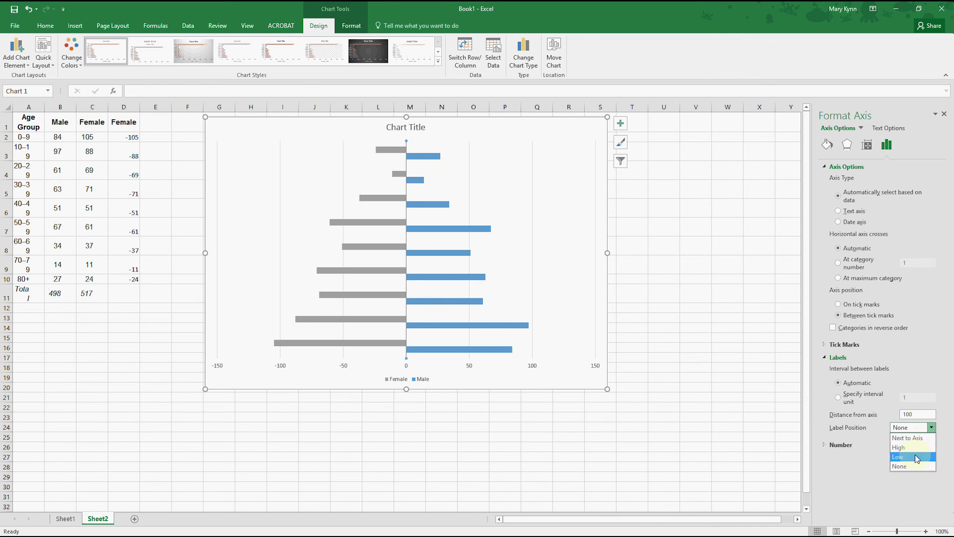
pyautogui.click(917, 458)
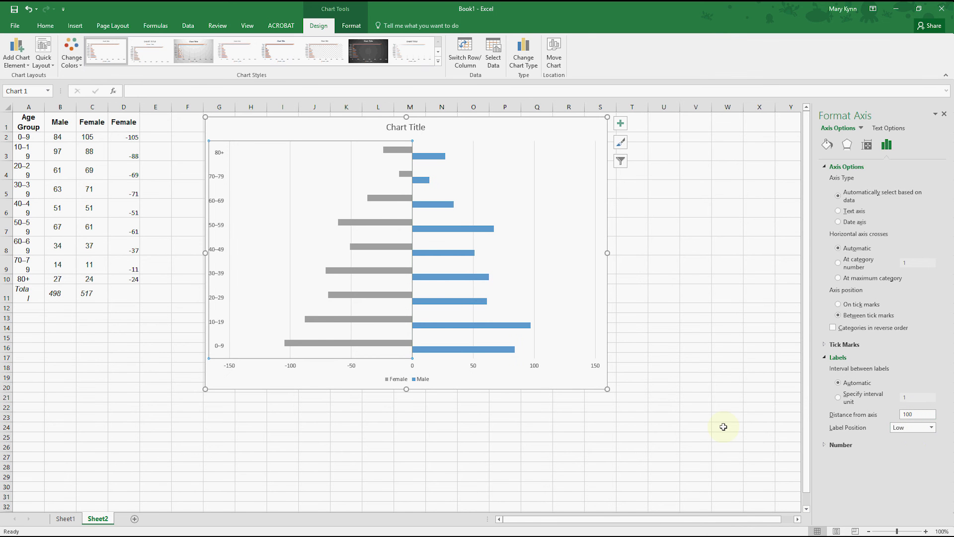
# Step: Set the series overlap of the chart's bars to 100%
pyautogui.click(404, 296)
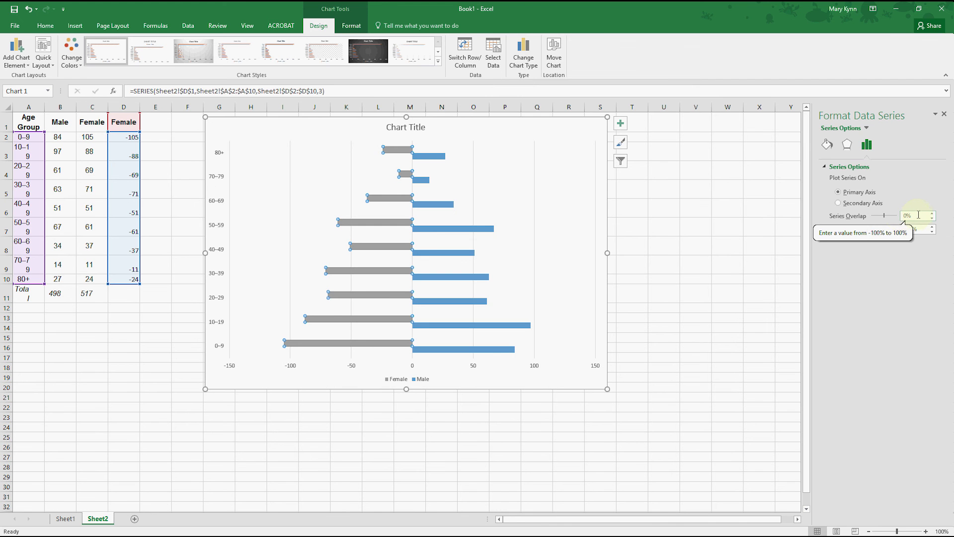
pyautogui.moveTo(919, 215); pyautogui.dragTo(902, 219)
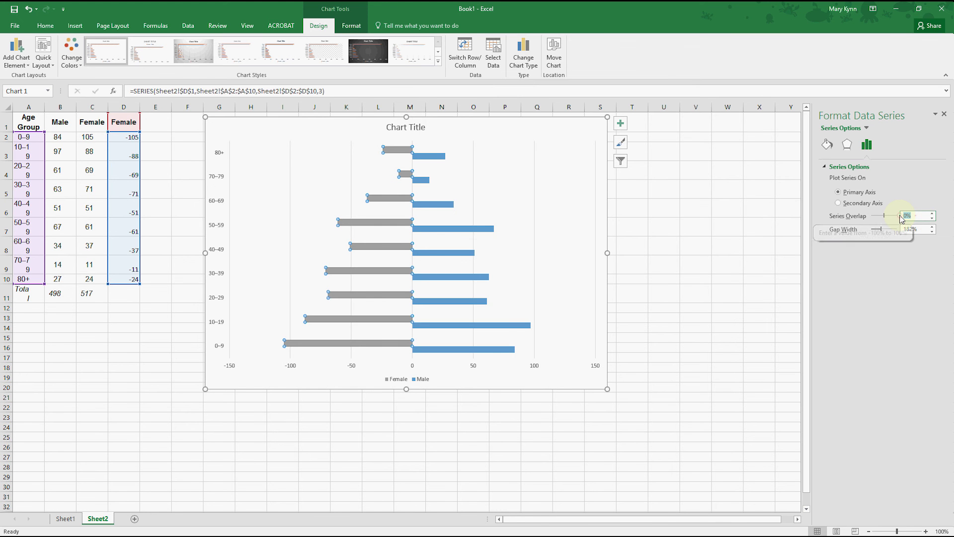
pyautogui.write('10')
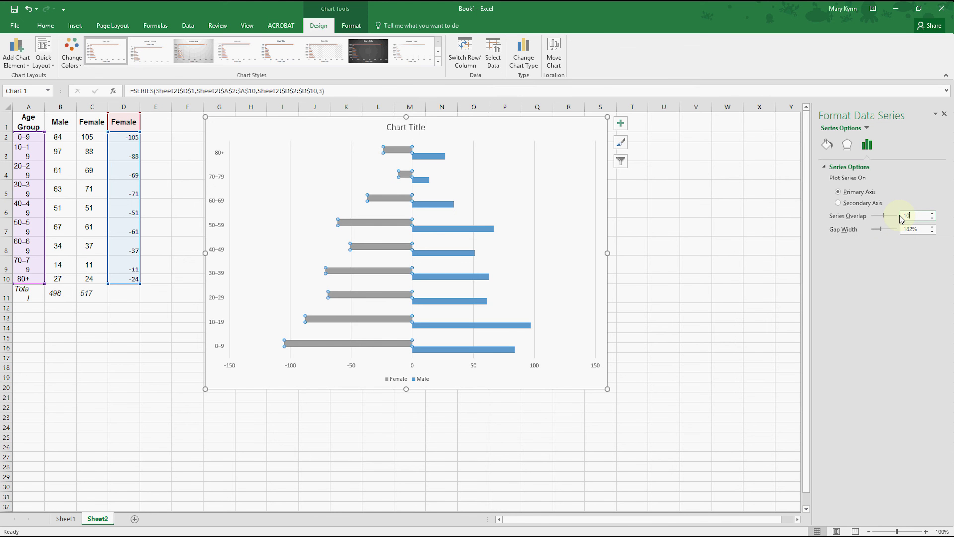
pyautogui.write('0')
pyautogui.click(902, 243)
# Step: Set the gap width between the chart's bars to 0%
pyautogui.click(920, 231)
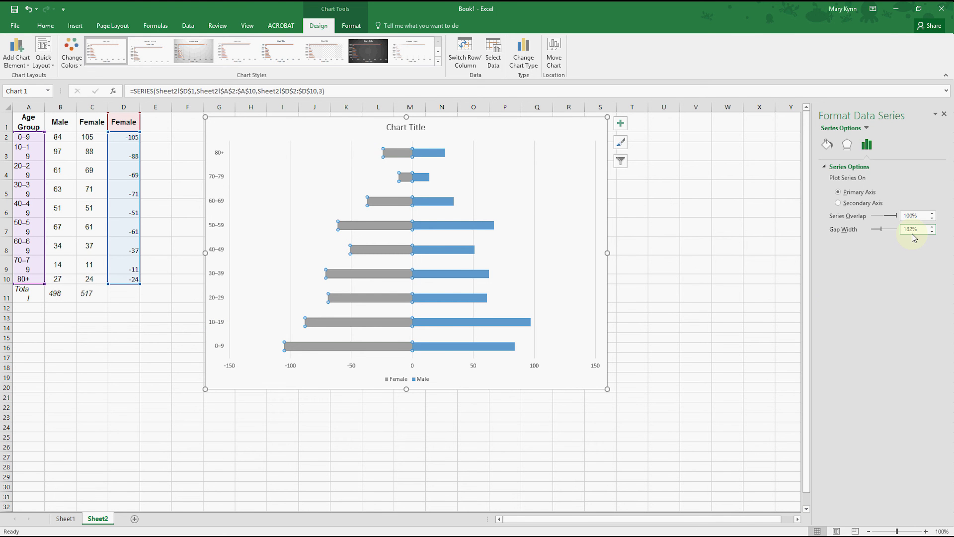
pyautogui.moveTo(919, 230); pyautogui.dragTo(900, 230)
pyautogui.write('0')
pyautogui.press('Return')
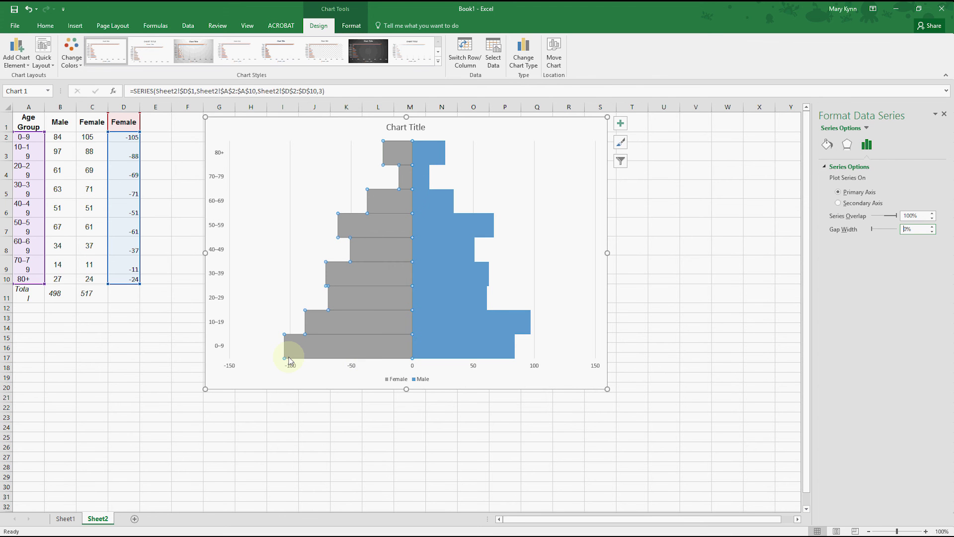
# Step: Fill the Female bars with a solid light green theme color
pyautogui.click(490, 349)
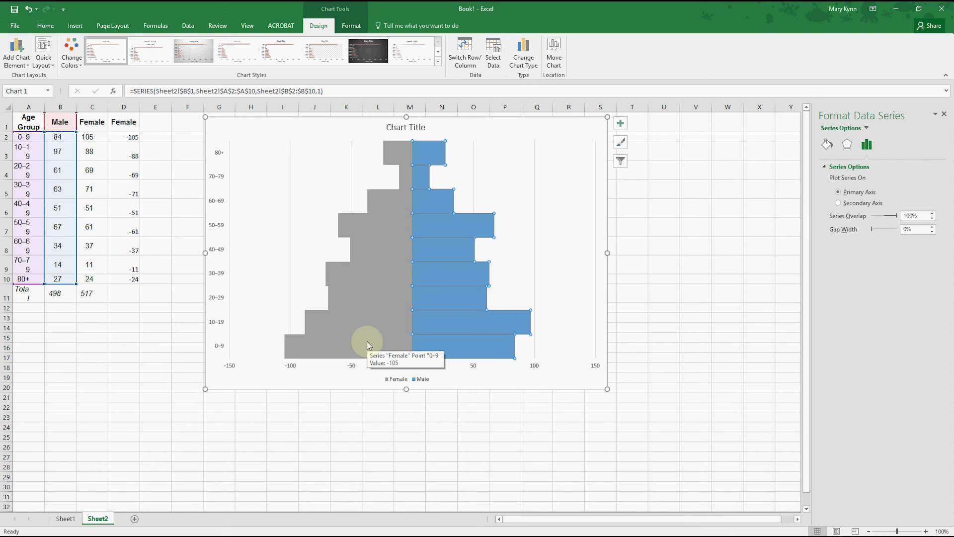
pyautogui.click(363, 348)
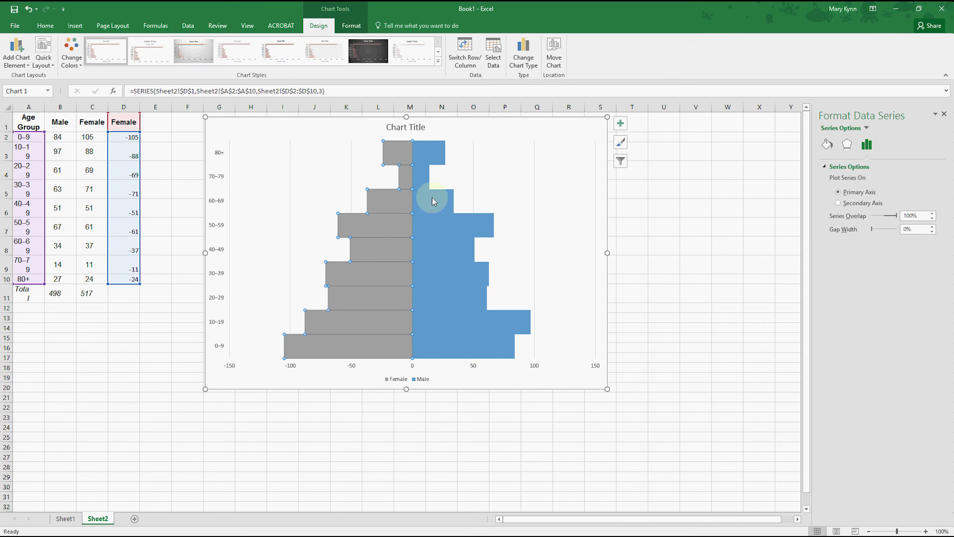
pyautogui.click(827, 147)
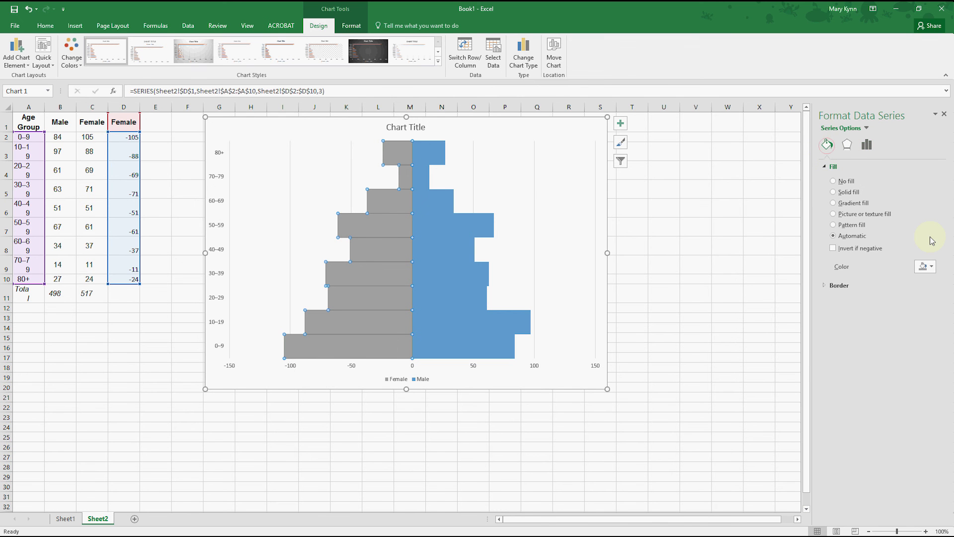
pyautogui.click(931, 266)
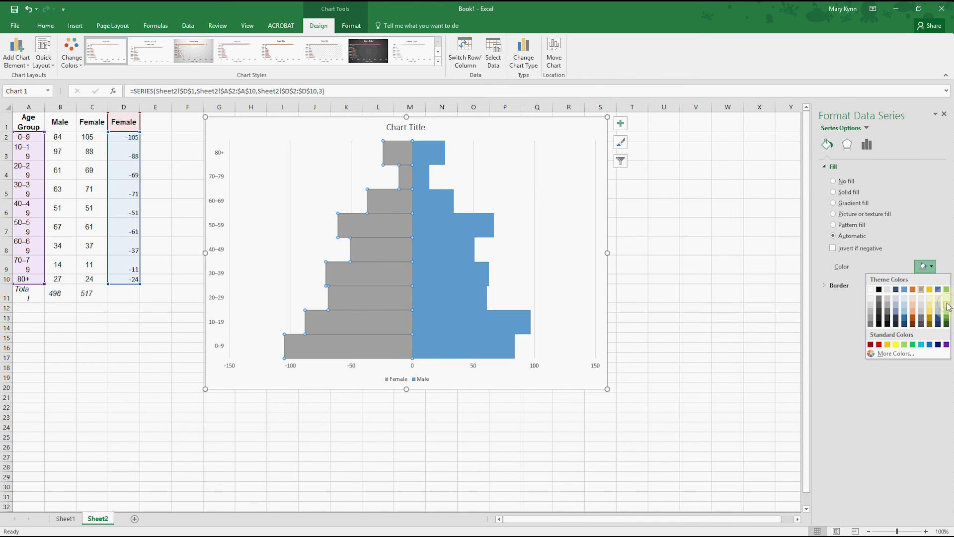
pyautogui.click(947, 303)
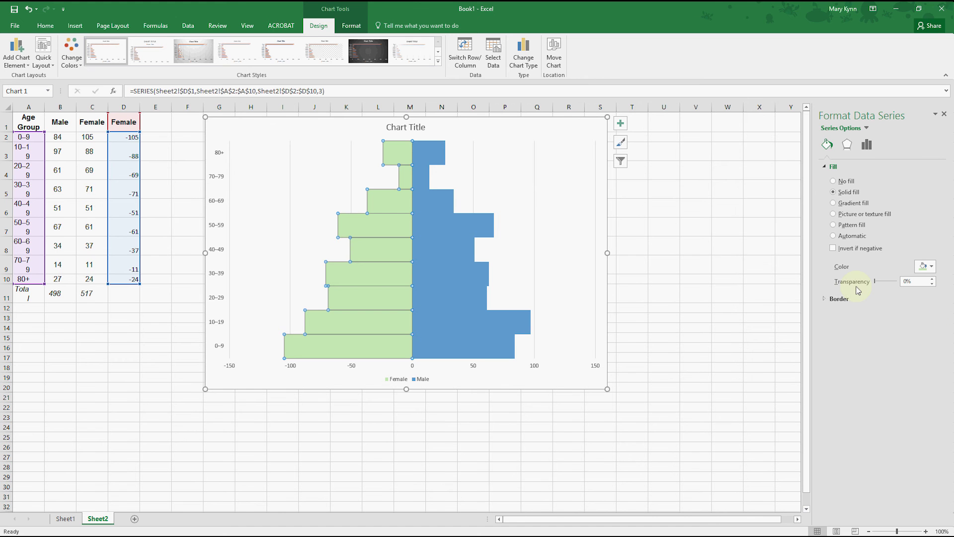
# Step: Give the Female bars a solid, near-black border
pyautogui.click(827, 299)
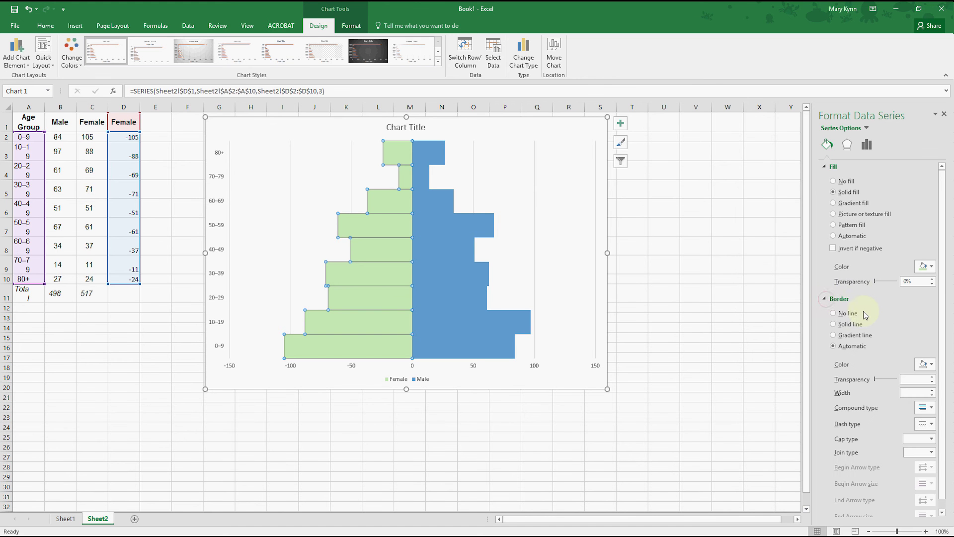
pyautogui.click(931, 364)
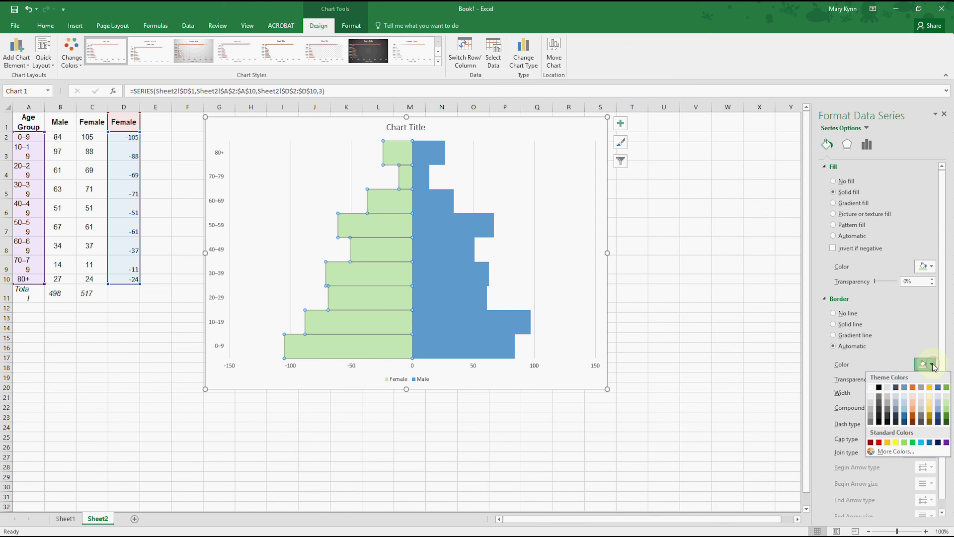
pyautogui.click(883, 422)
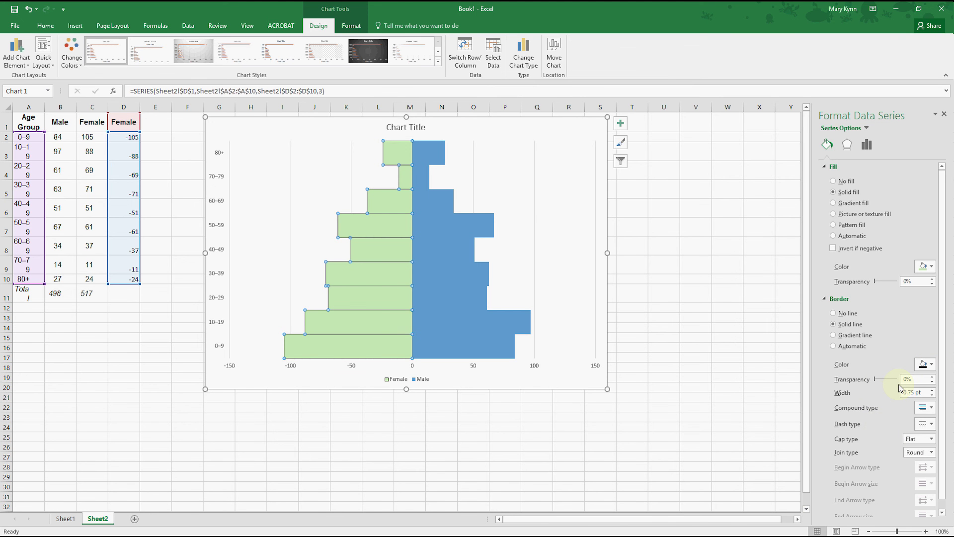
# Step: Give the Male bars a matching near-black border and deselect the series
pyautogui.click(473, 336)
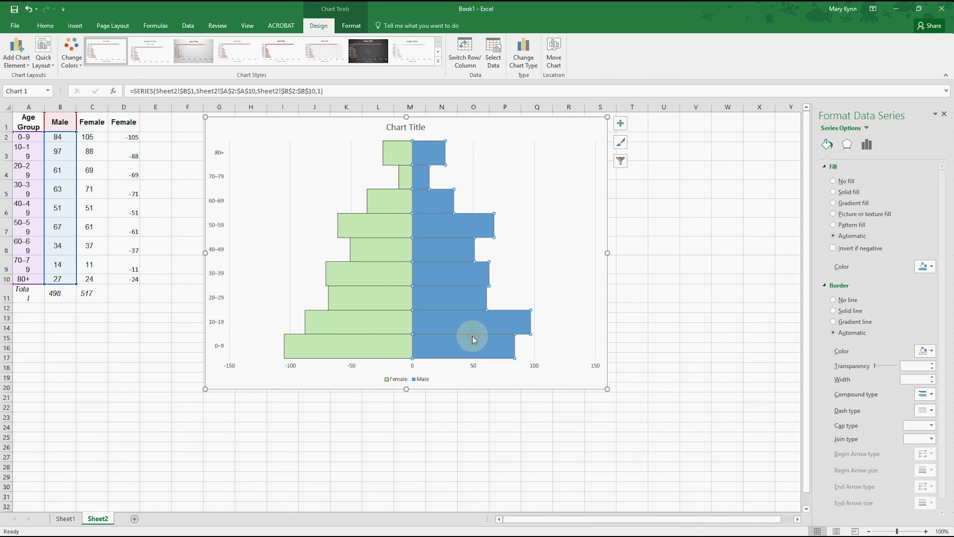
pyautogui.click(925, 350)
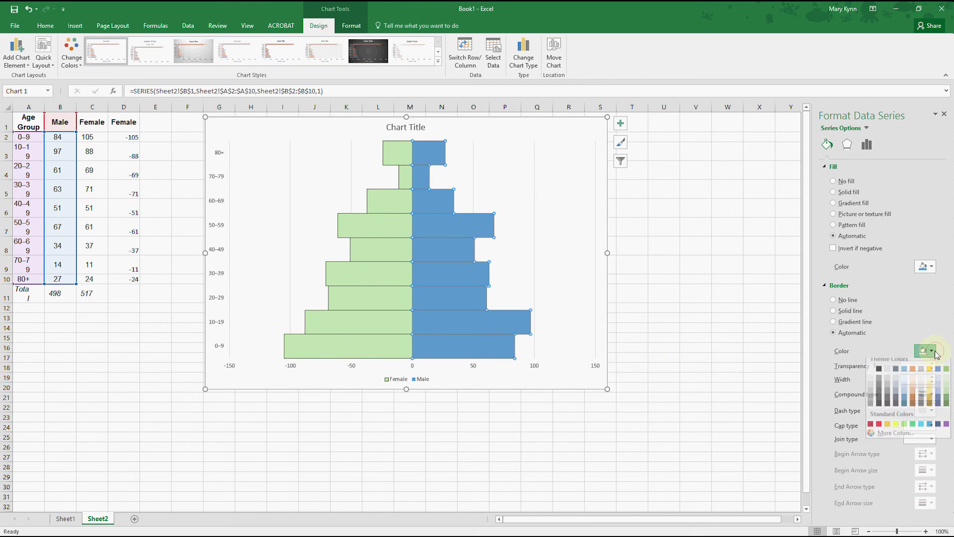
pyautogui.click(888, 412)
pyautogui.click(561, 268)
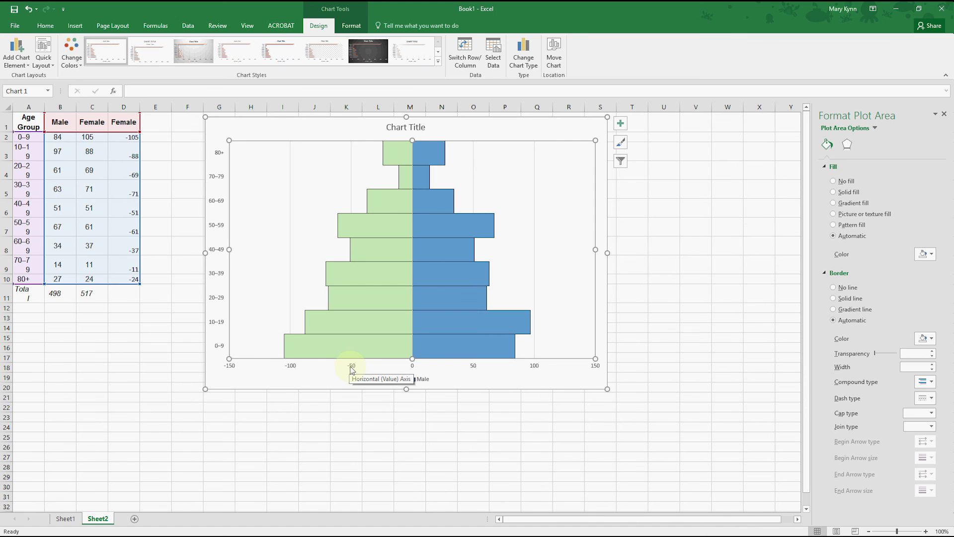
# Step: Apply the custom number format #,##0;#,##0 to the chart's horizontal value axis so negative values display without a minus sign
pyautogui.click(291, 369)
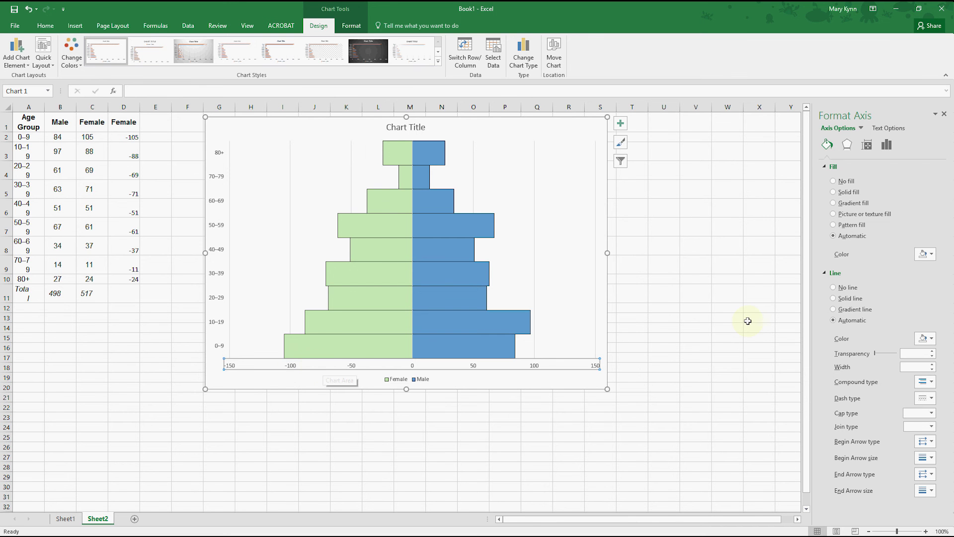
pyautogui.click(887, 146)
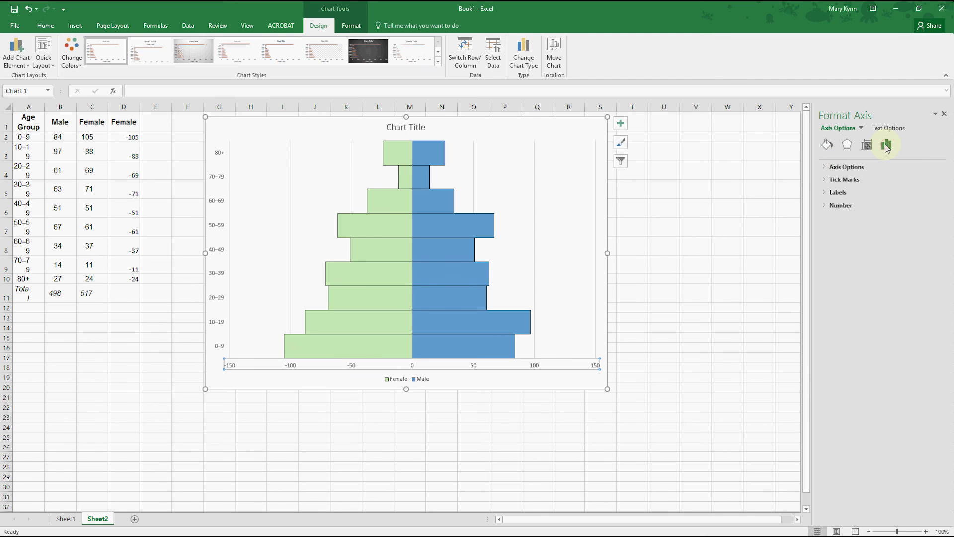
pyautogui.click(846, 208)
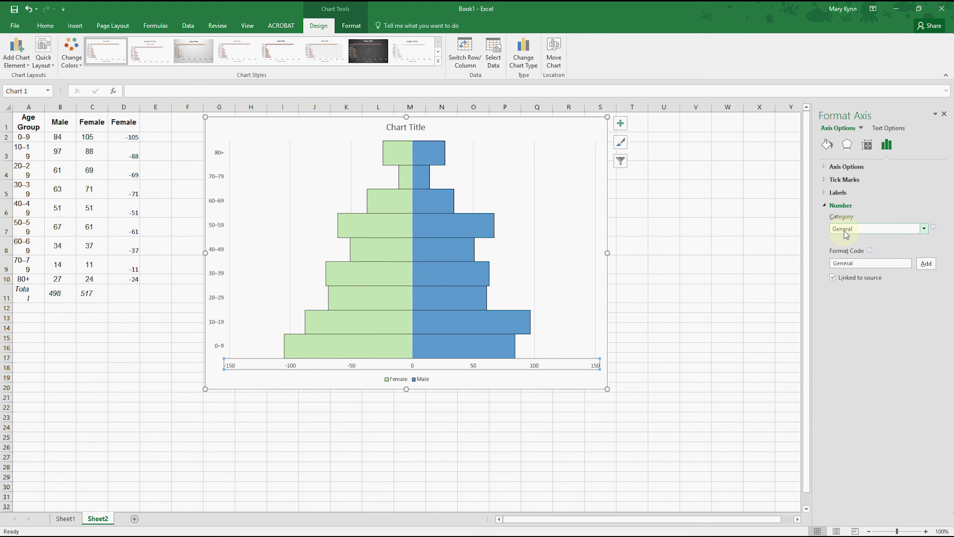
pyautogui.click(925, 230)
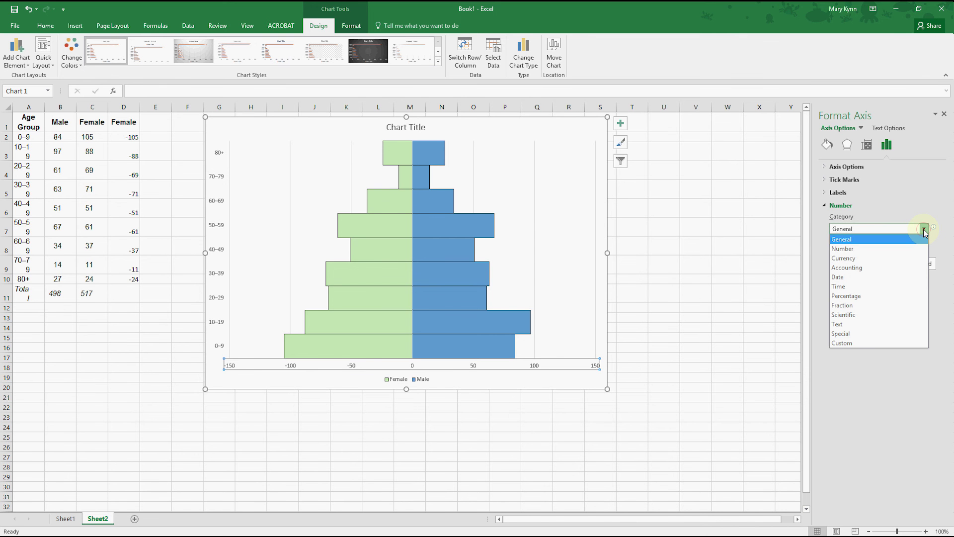
pyautogui.click(842, 344)
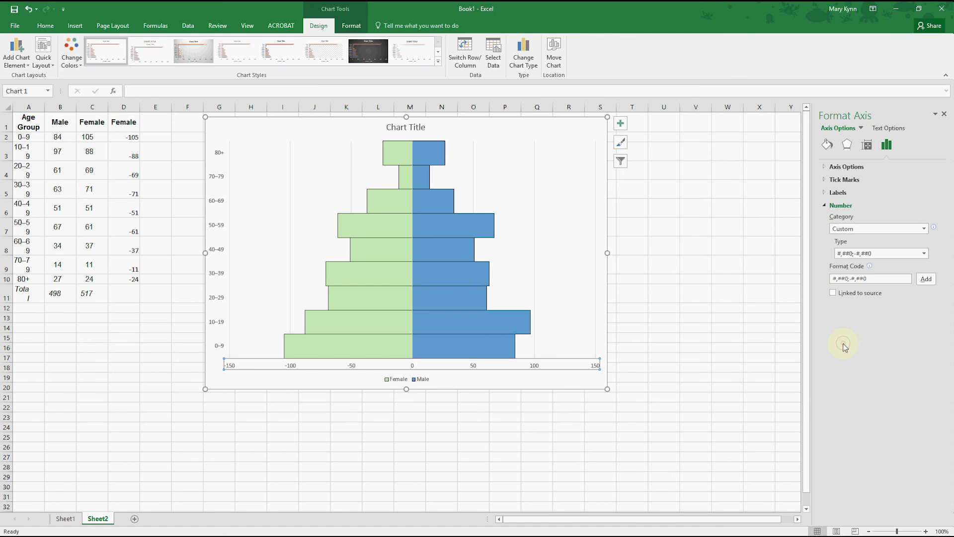
pyautogui.click(852, 279)
pyautogui.press('BackSpace')
pyautogui.click(930, 280)
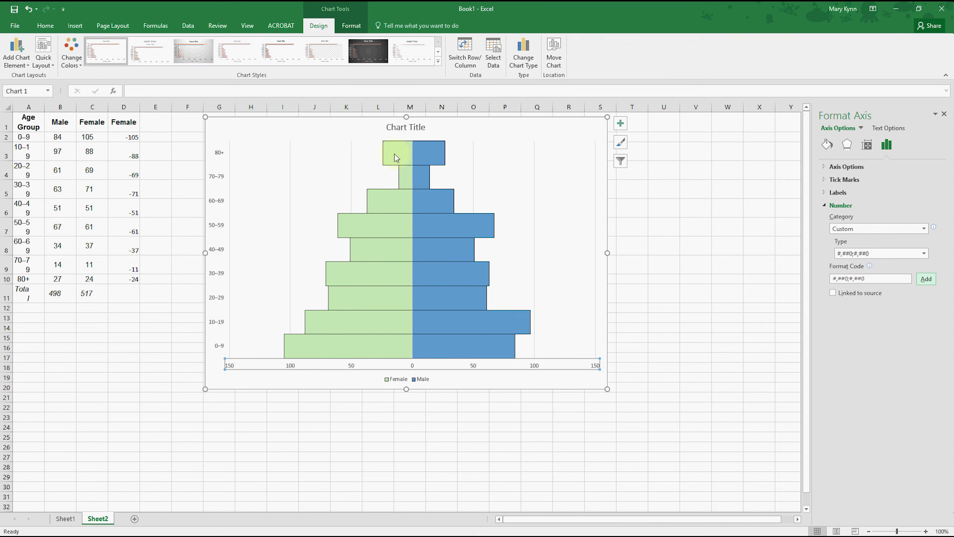
# Step: Replace the chart title's placeholder text with "Population Pyramid: Shinobi" and leave title editing
pyautogui.click(417, 128)
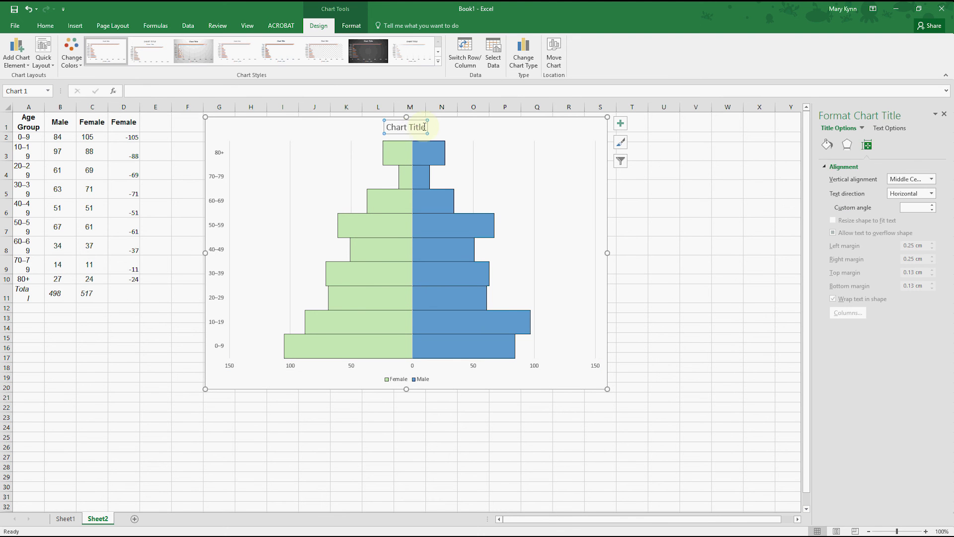
pyautogui.click(414, 128)
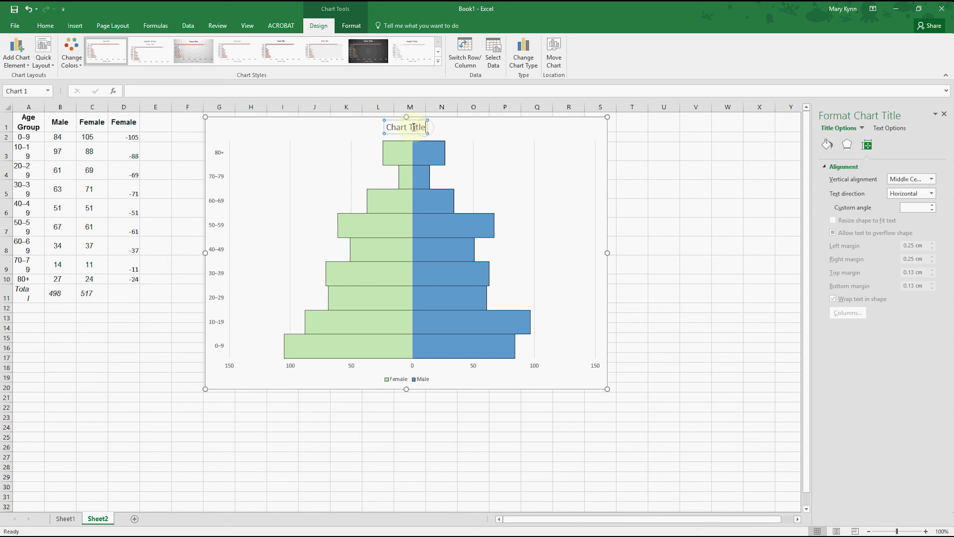
pyautogui.tripleClick(413, 128)
pyautogui.write('P')
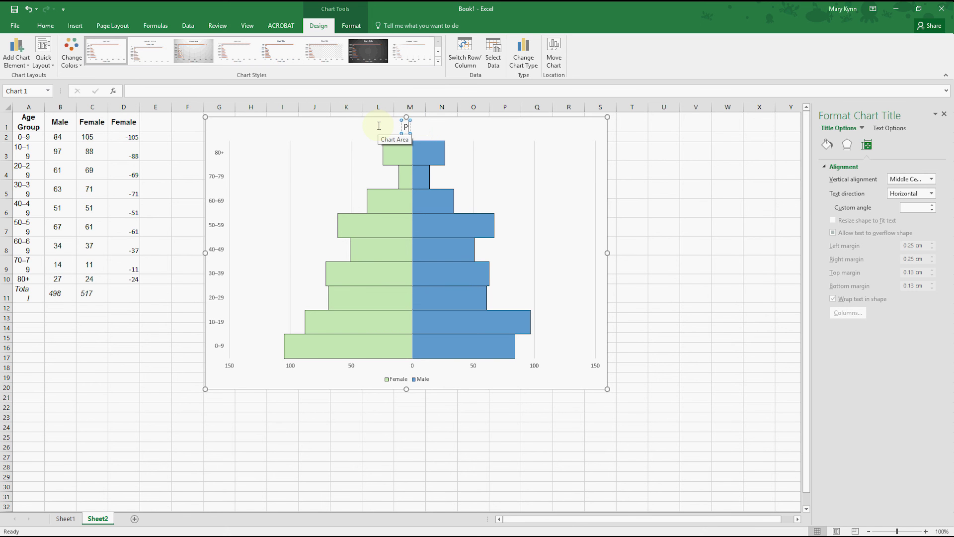
pyautogui.write('opulation P')
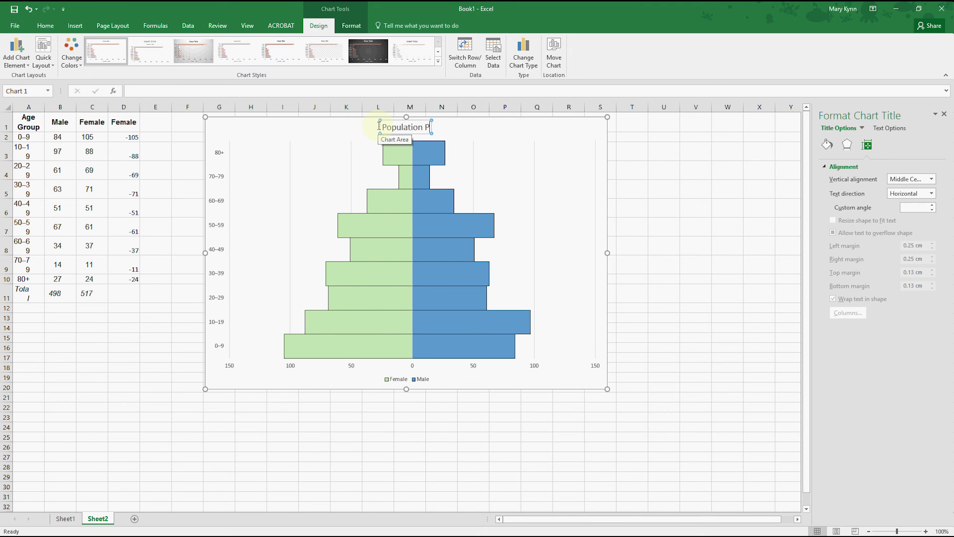
pyautogui.write('yar')
pyautogui.press('BackSpace')
pyautogui.press('BackSpace')
pyautogui.write('r')
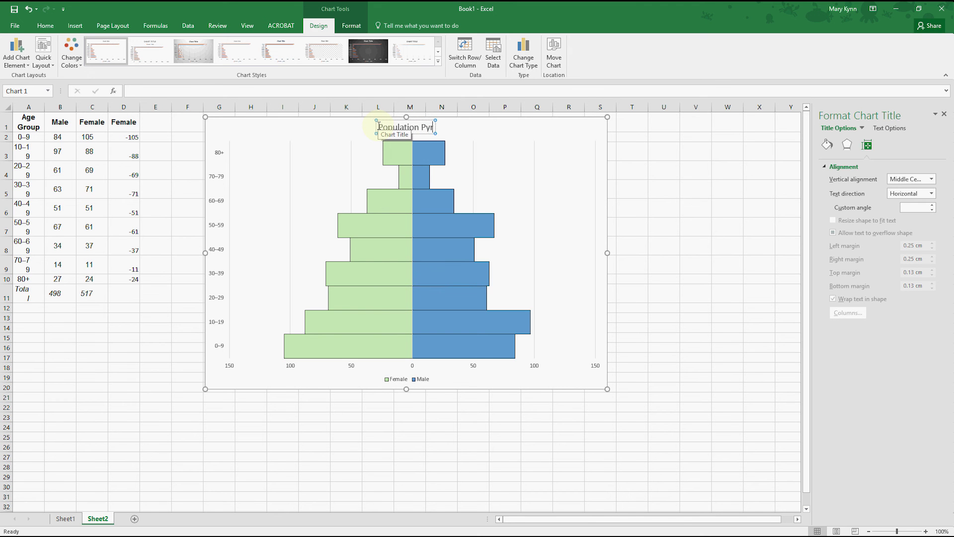
pyautogui.write('amid')
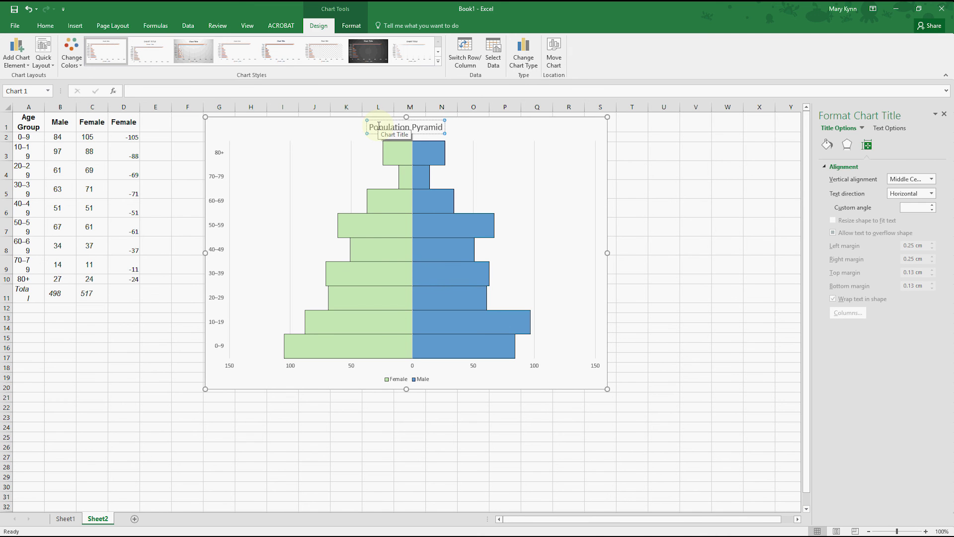
pyautogui.write(': Shinobi')
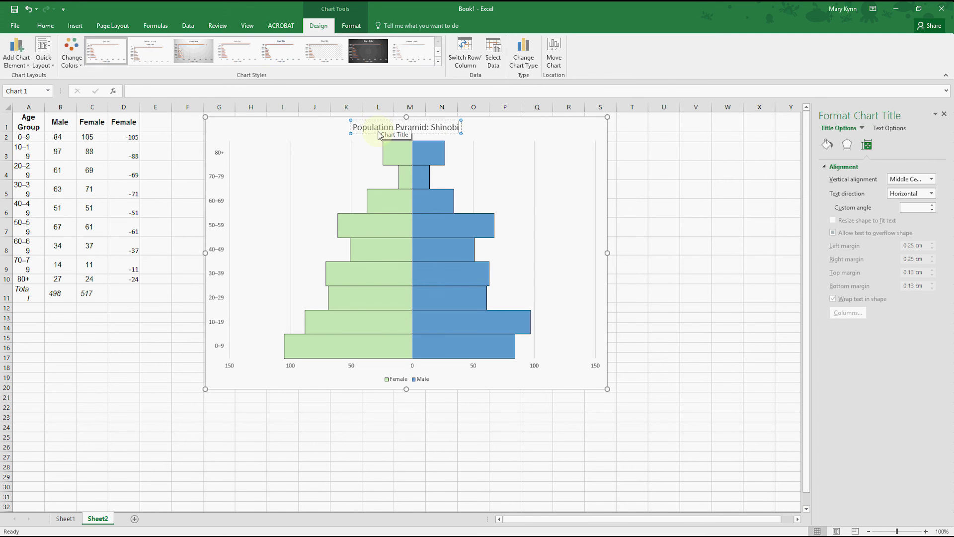
pyautogui.click(317, 127)
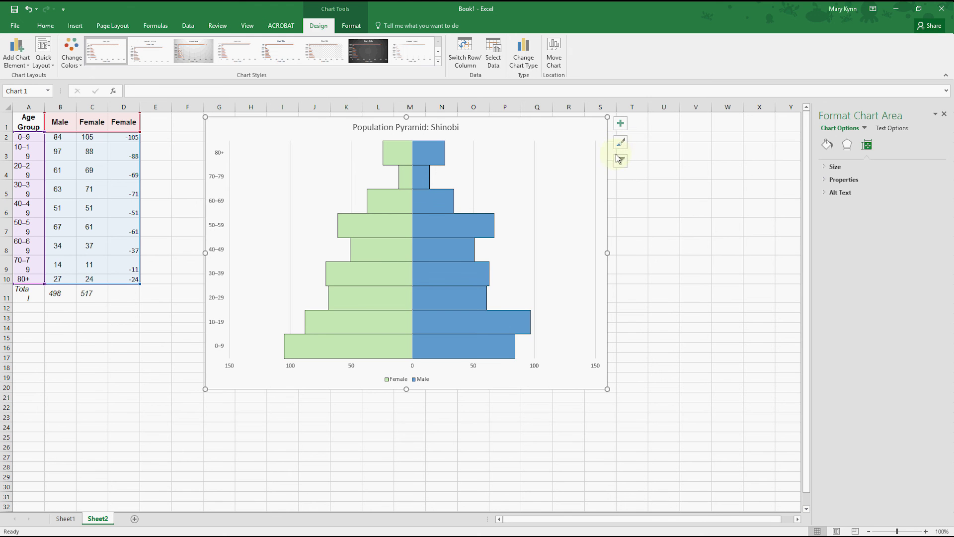
pyautogui.moveTo(456, 339)
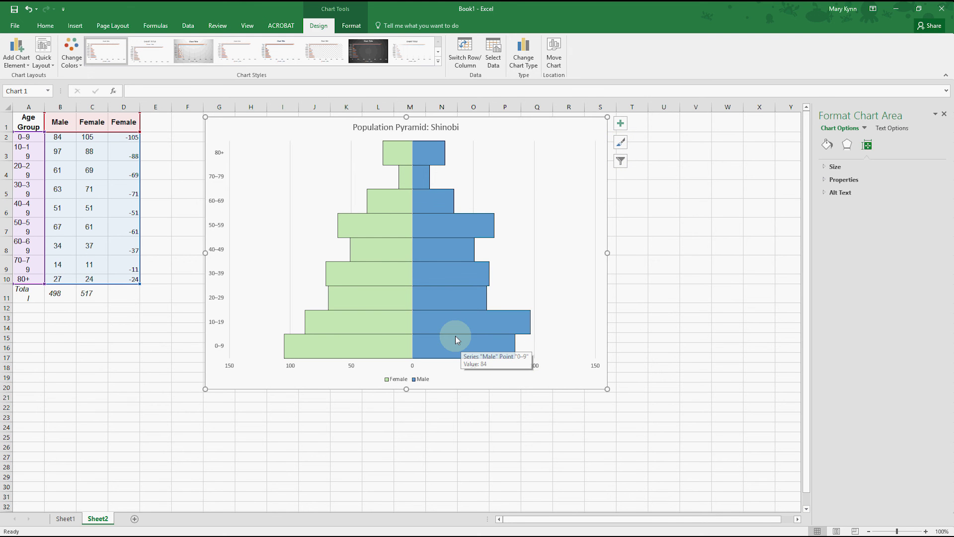